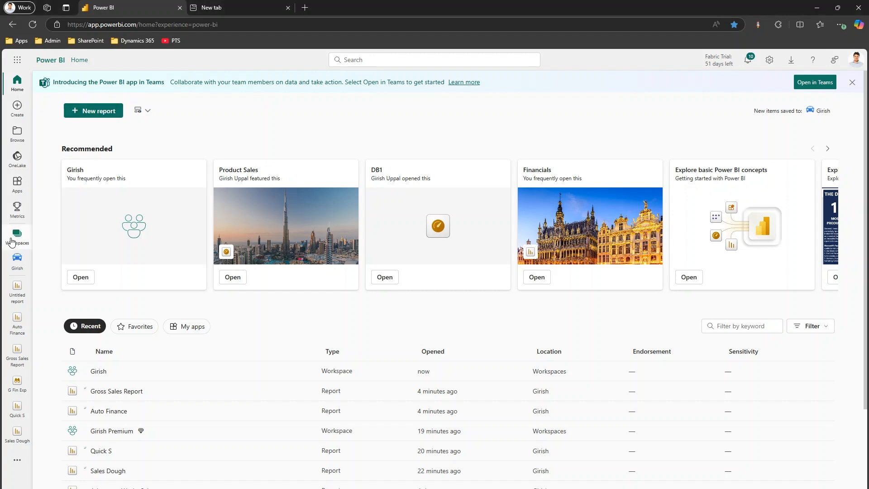
Step: Open the pinned workspace and sort its items by type in descending order
left_click(13, 240)
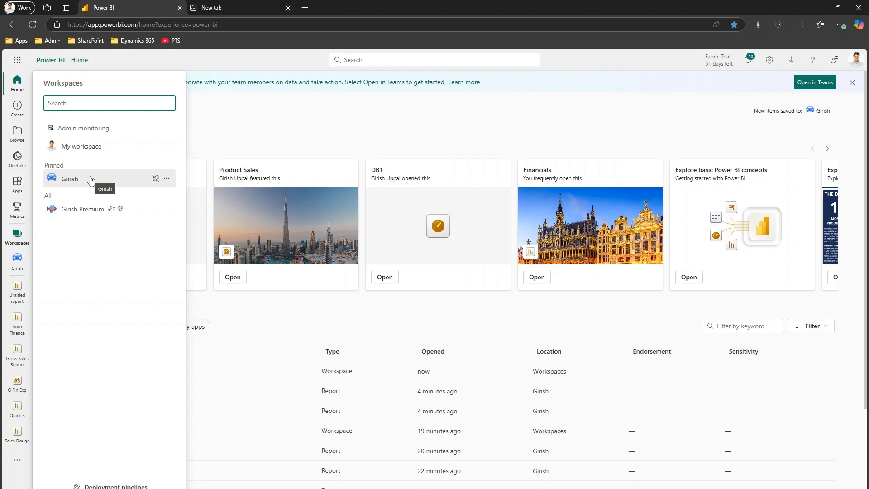
left_click(73, 178)
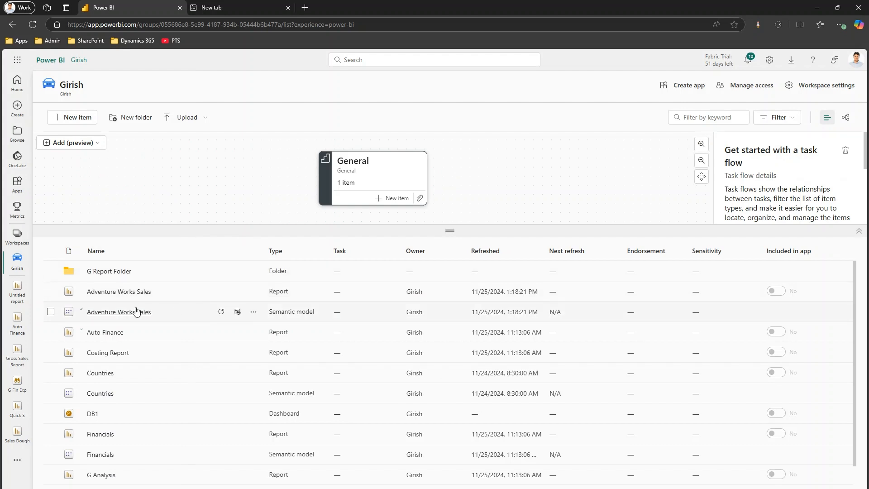
left_click(278, 252)
left_click(278, 255)
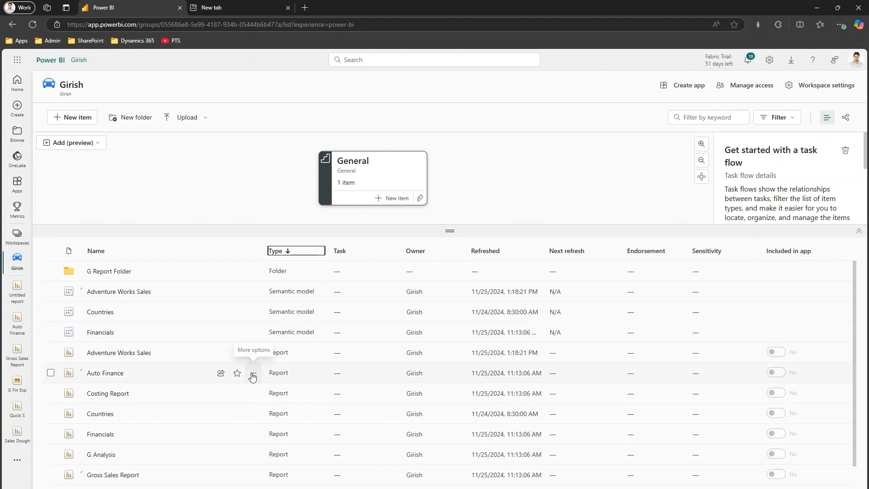
left_click(253, 374)
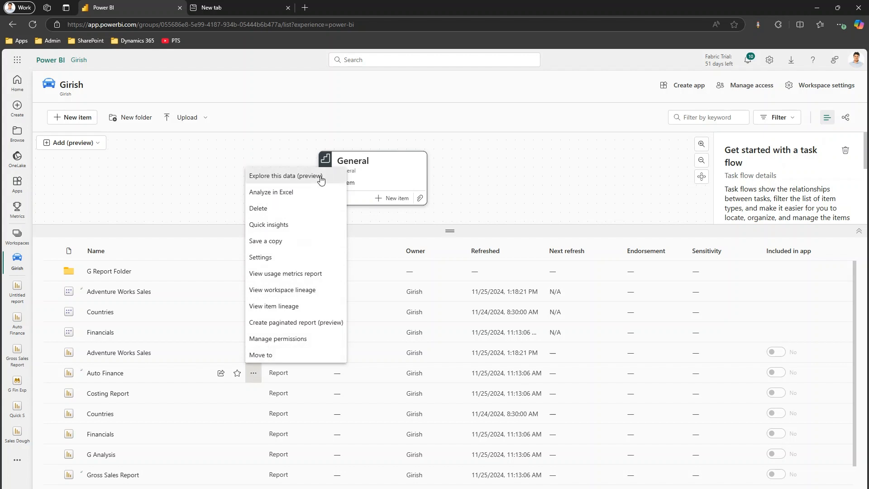
left_click(182, 198)
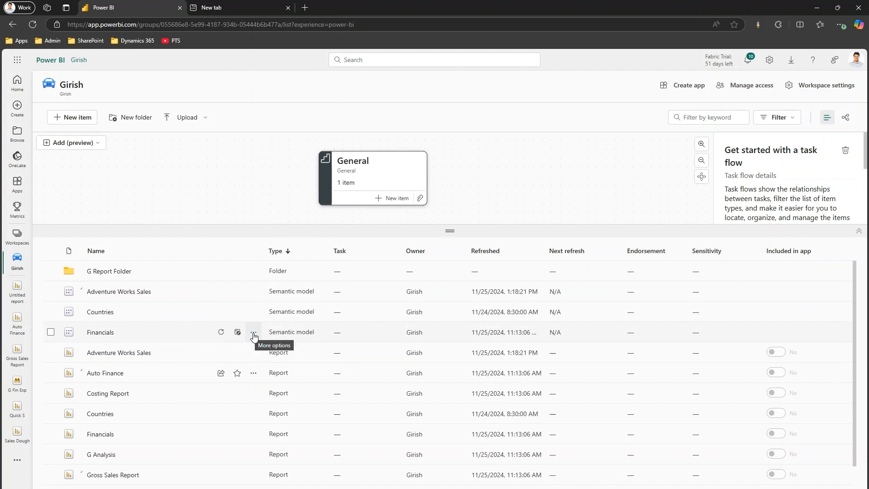
left_click(253, 335)
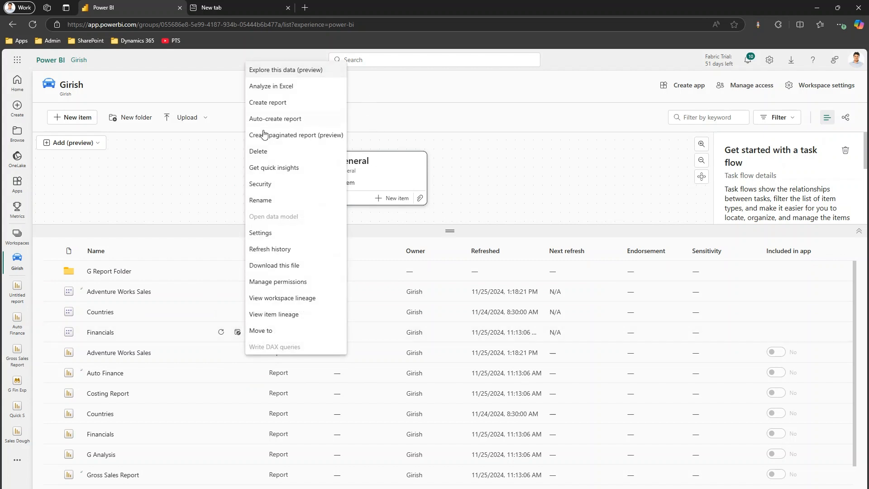
left_click(171, 200)
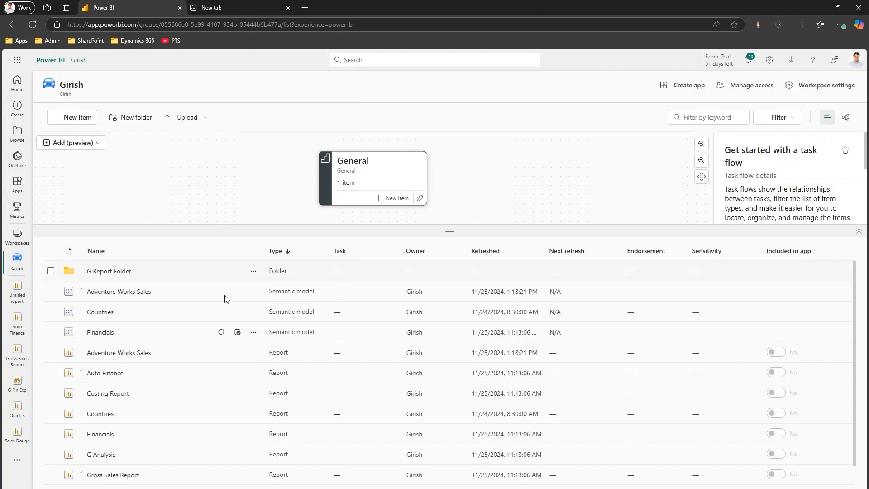
Step: Start a data exploration from the Financials semantic model
left_click(253, 333)
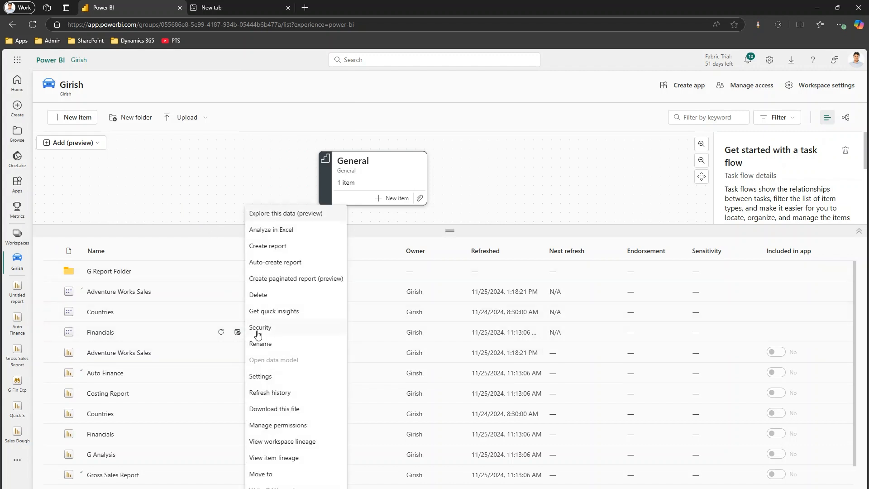
left_click(316, 218)
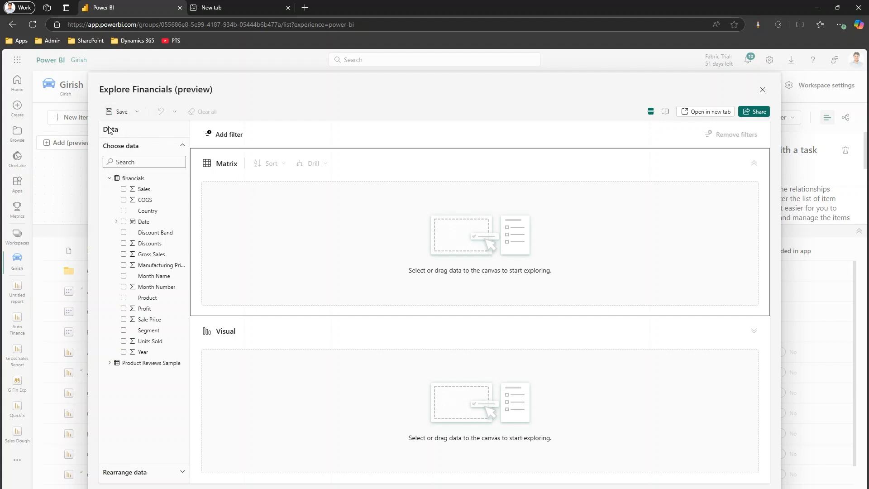
mouse_move(98, 106)
left_mouse_down()
mouse_move(160, 130)
mouse_move(169, 124)
left_mouse_up()
left_click_drag(99, 138, 194, 391)
left_click_drag(95, 459, 185, 485)
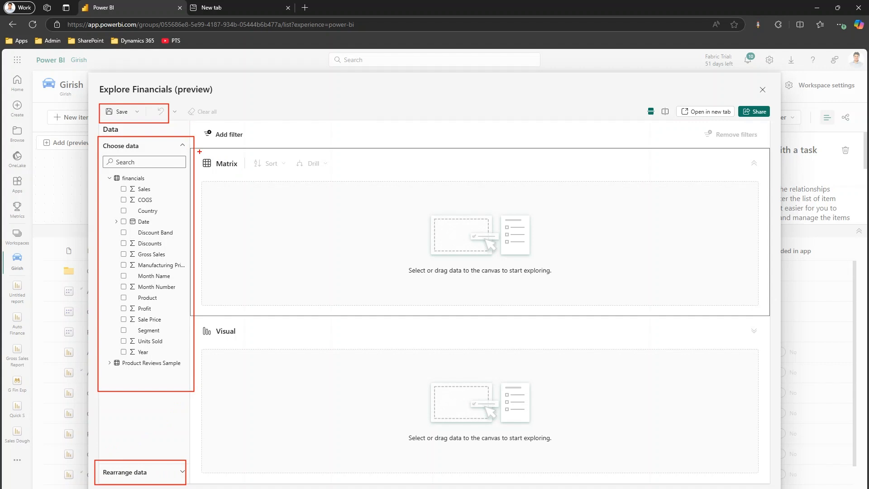
mouse_move(198, 151)
left_mouse_down()
mouse_move(540, 287)
mouse_move(699, 308)
left_mouse_up()
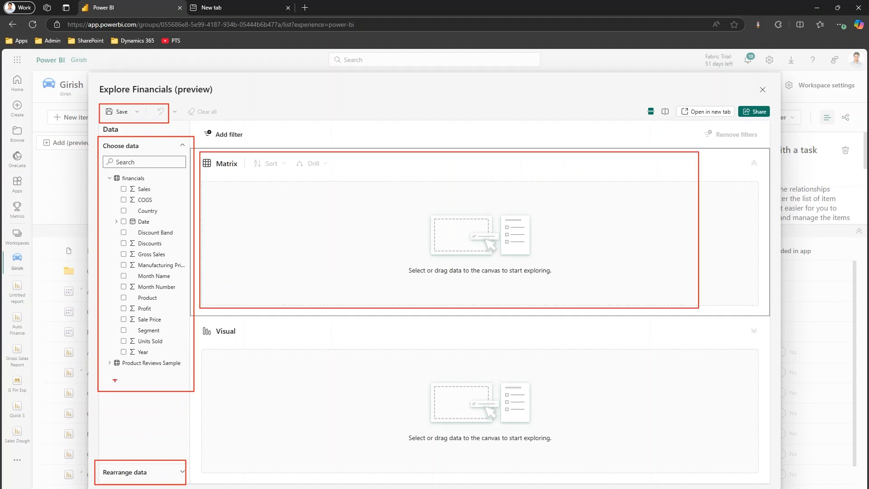
mouse_move(199, 322)
left_mouse_down()
mouse_move(282, 412)
mouse_move(640, 465)
left_mouse_up()
mouse_move(202, 125)
left_mouse_down()
mouse_move(251, 146)
mouse_move(277, 145)
left_mouse_up()
left_click_drag(622, 97, 779, 123)
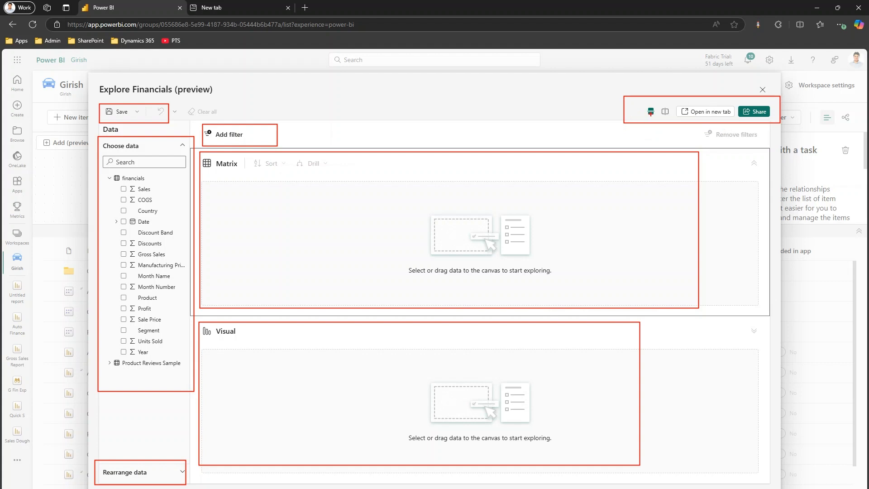
key("Escape")
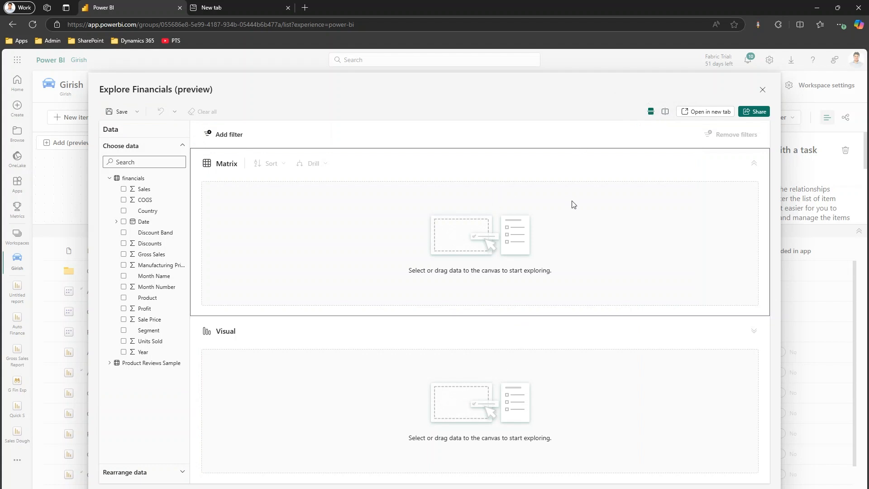
Step: Try the vertical split layout, return to the horizontal one and open the Financials exploration on its own page
left_click(666, 112)
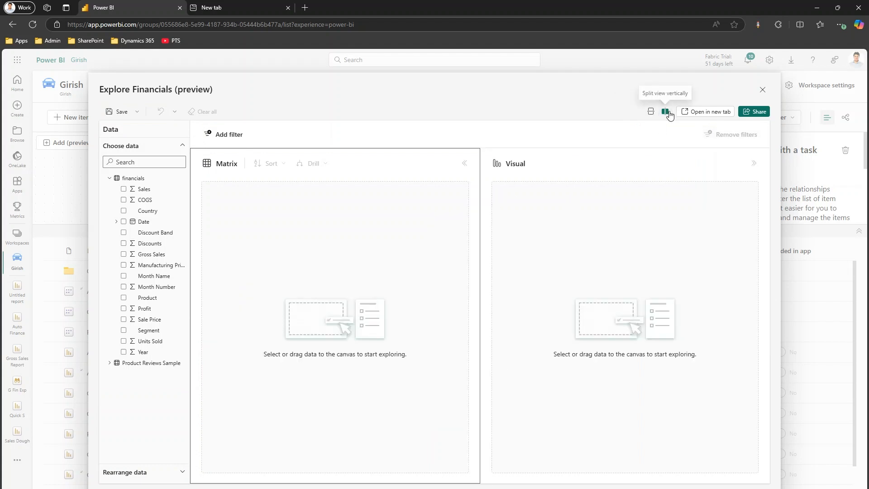
left_click(650, 111)
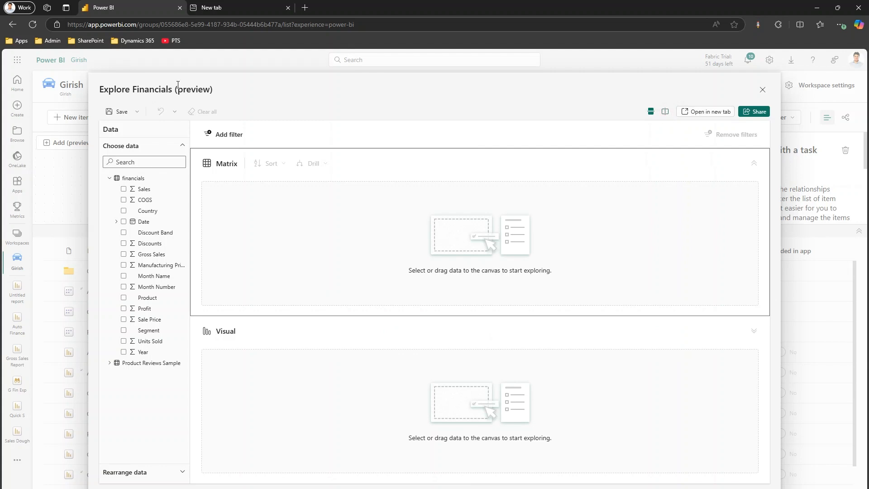
left_click(710, 112)
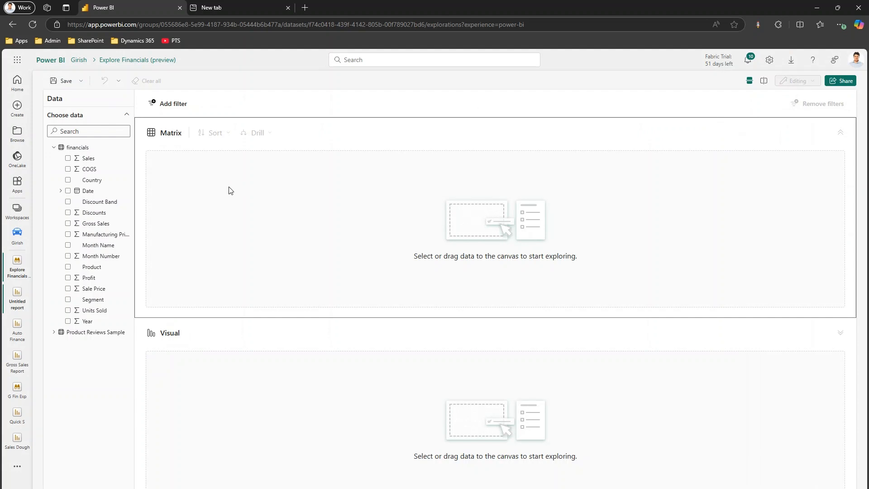
Step: Add the Country, Gross Sales and Product fields from the financials table to the exploration
left_click(68, 181)
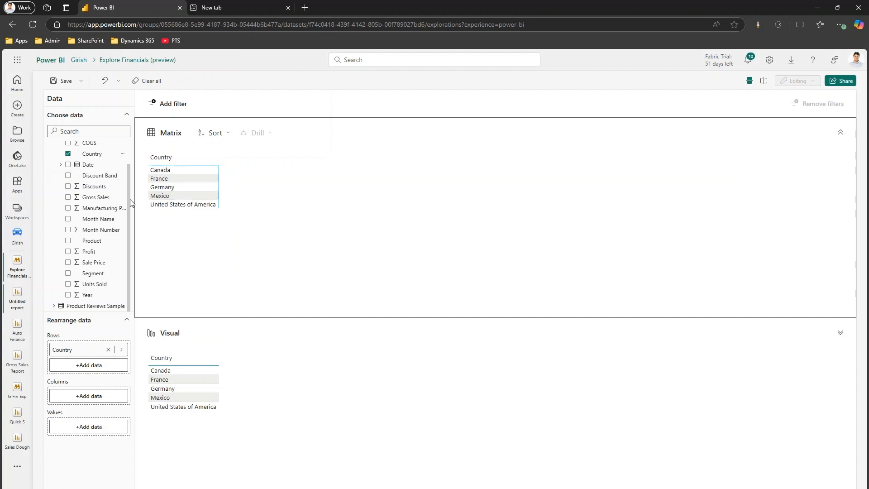
left_click(68, 197)
scroll(68, 236, "up", 1)
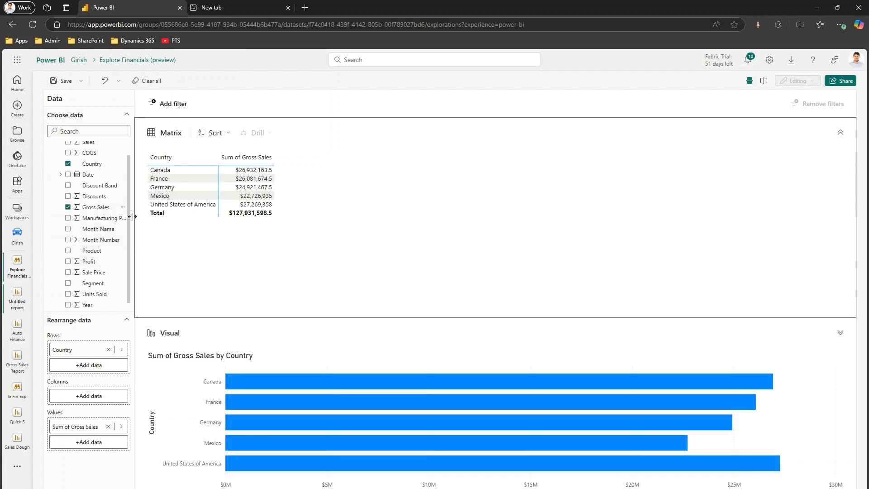
scroll(129, 189, "up", 1)
left_click_drag(132, 188, 135, 188)
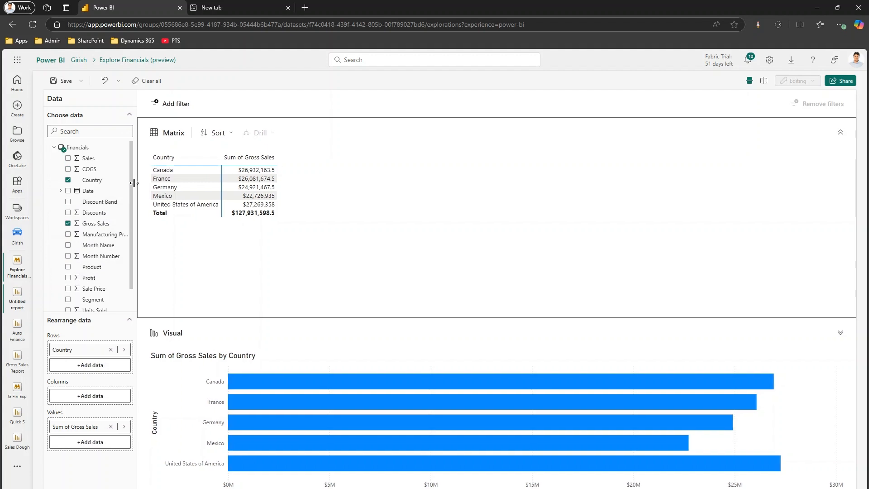
scroll(97, 235, "down", 1)
scroll(108, 290, "down", 1)
scroll(77, 271, "up", 1)
left_click(68, 253)
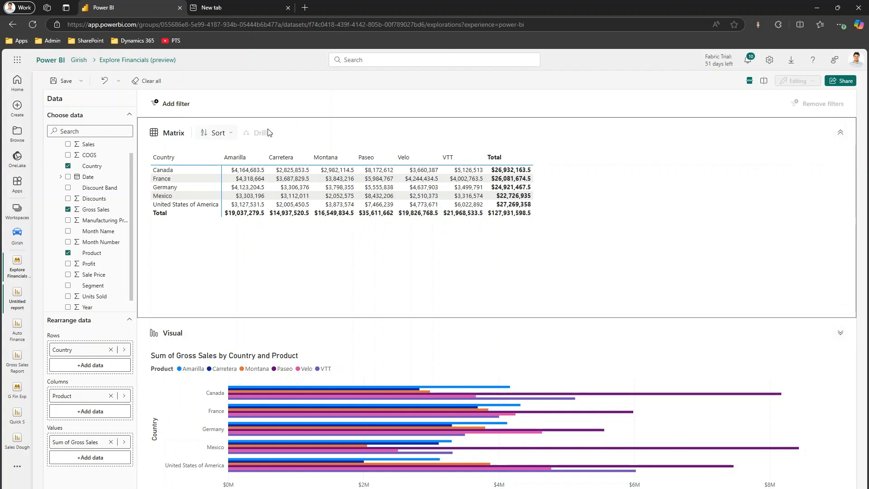
Step: Collapse the Matrix to view the chart enlarged, and restore the split between both
left_click(843, 332)
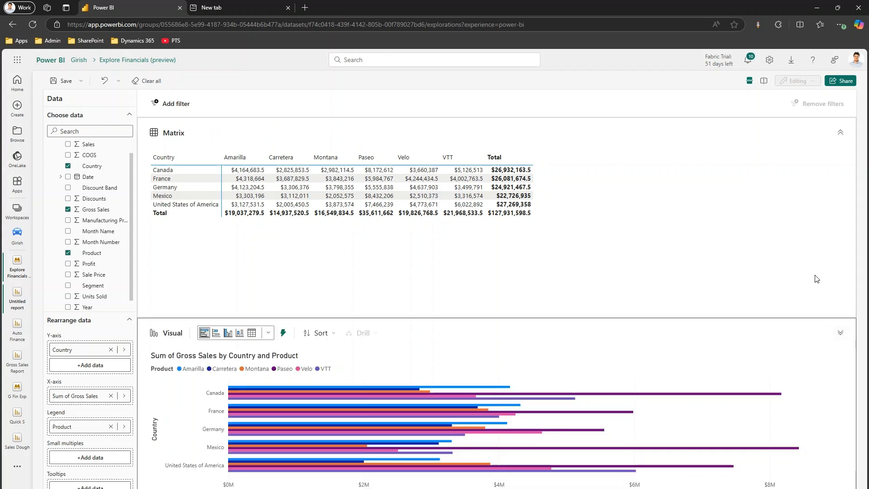
left_click(841, 133)
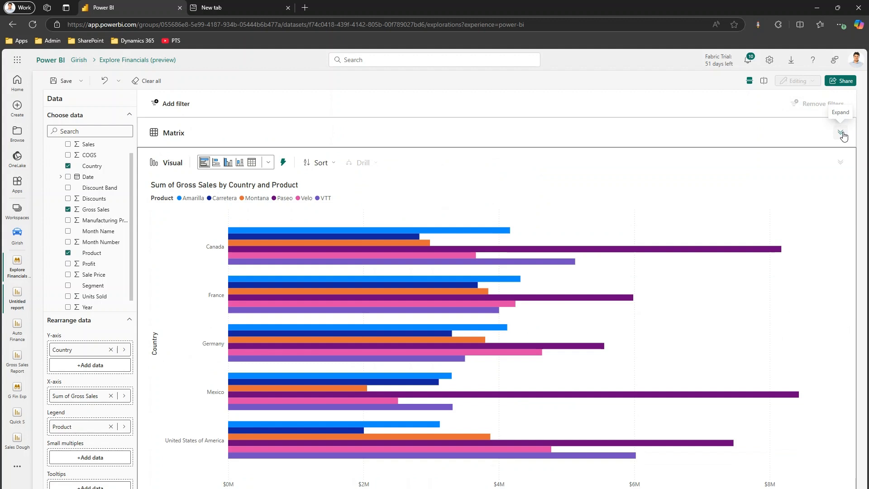
left_click(841, 134)
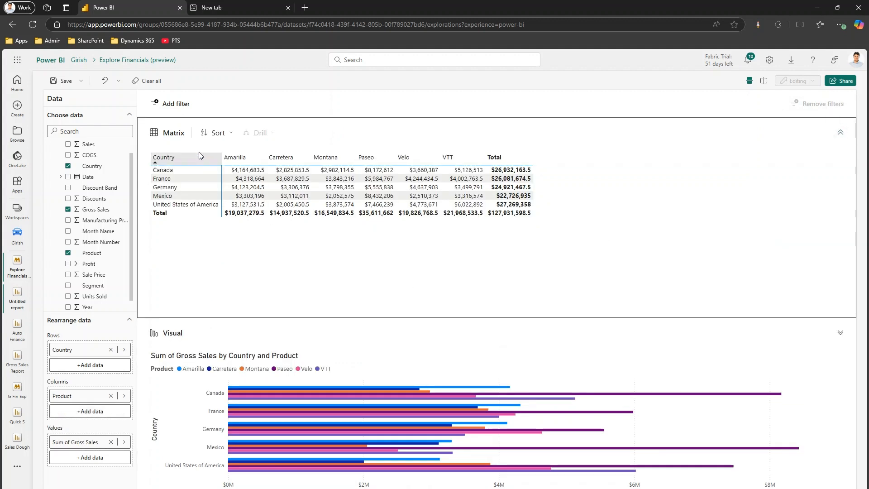
Step: Sort the matrix by Sum of Gross Sales in ascending order
left_click(230, 137)
mouse_move(246, 148)
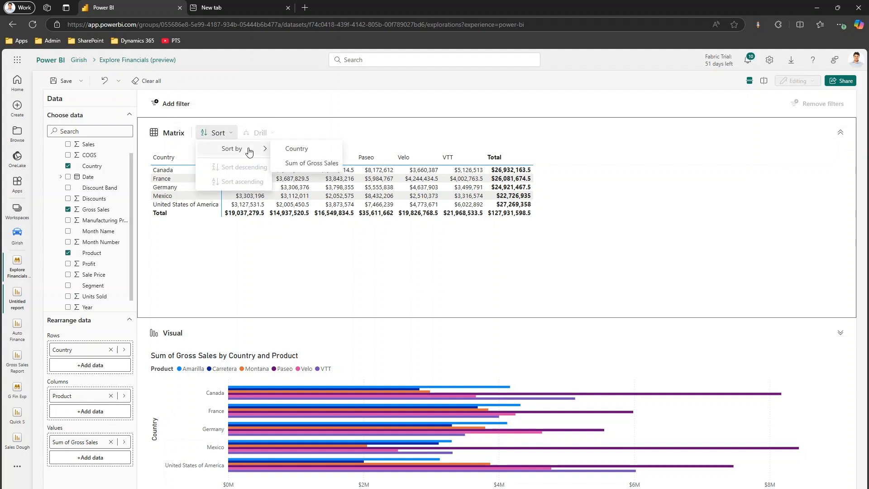
left_click(286, 163)
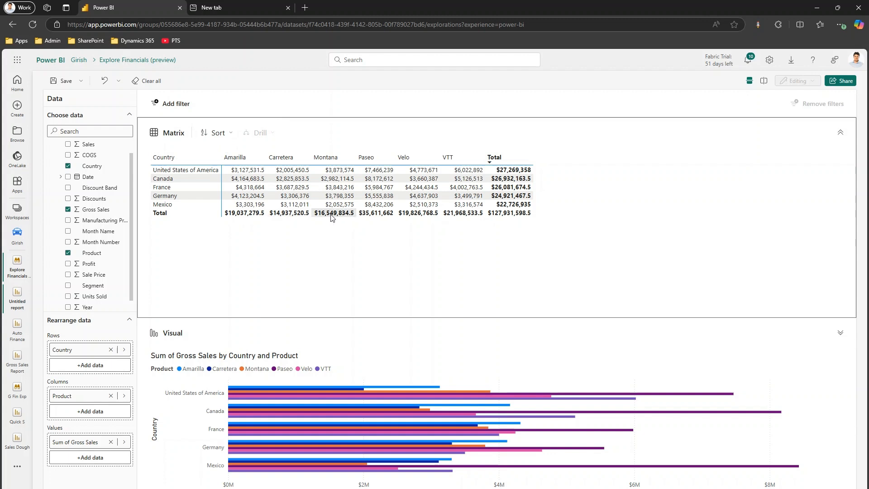
left_click(230, 134)
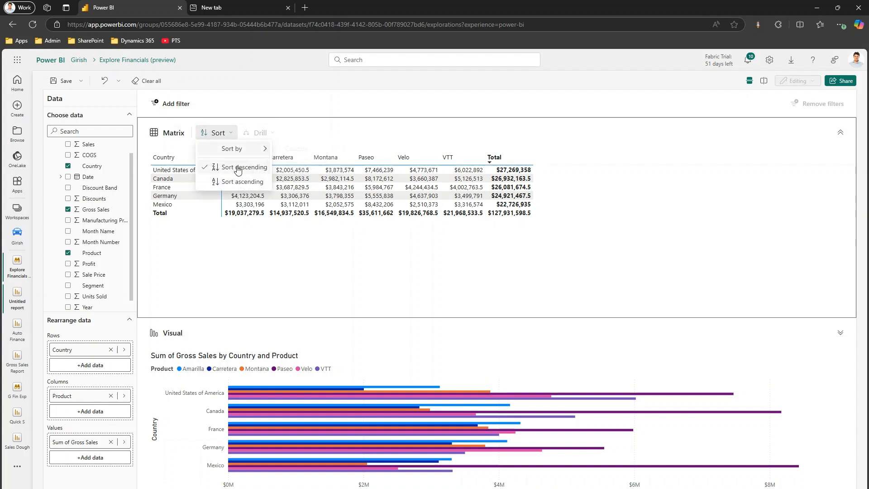
left_click(239, 181)
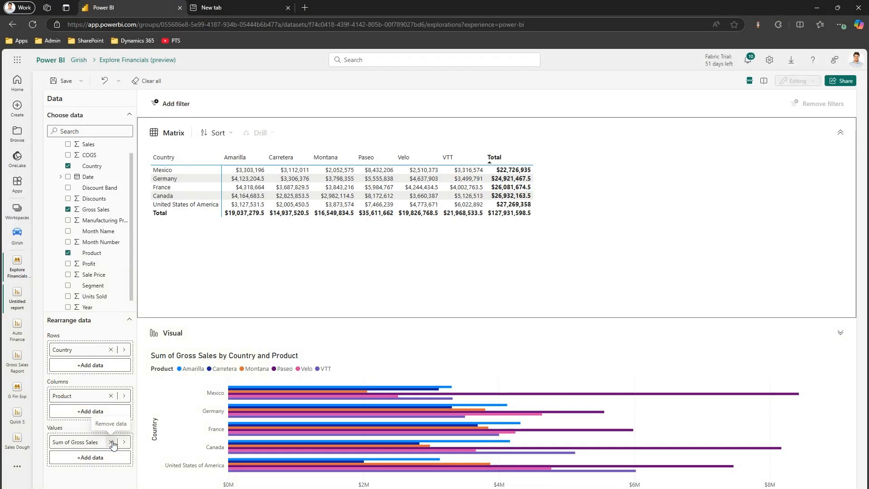
Step: Replace Gross Sales with Units Sold in the matrix values, and add Gross Sales back as the second value
left_click(112, 442)
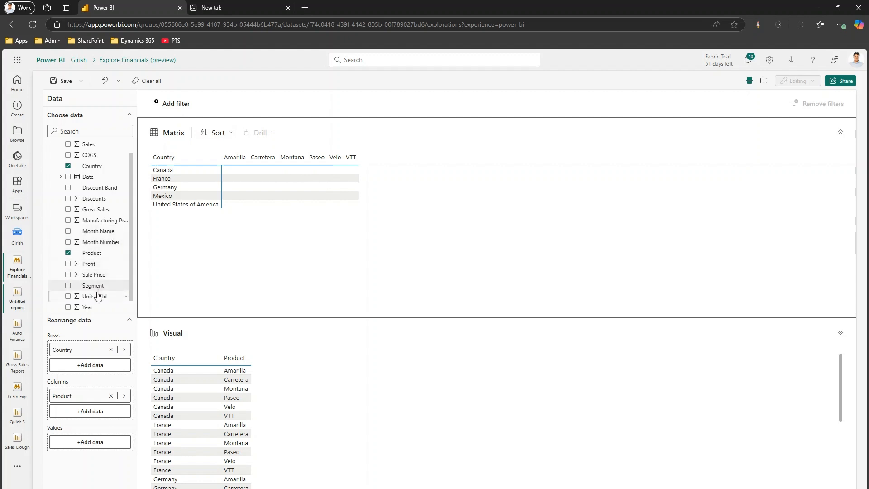
left_click_drag(95, 299, 104, 444)
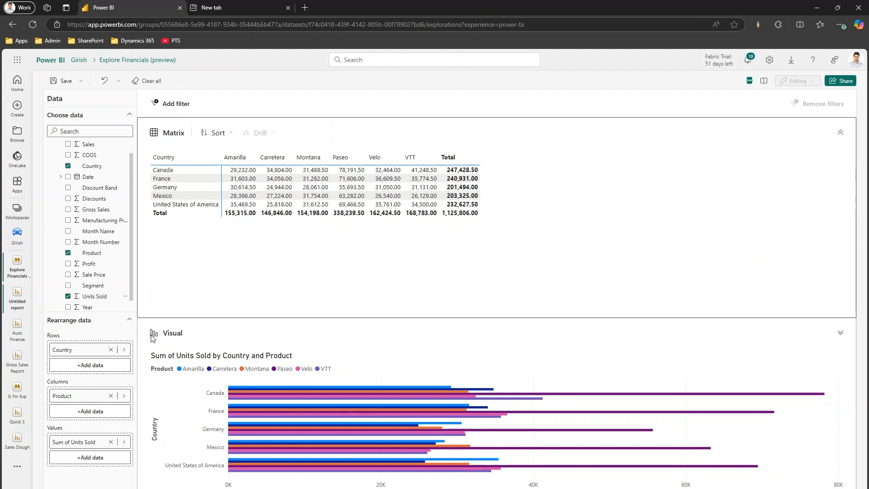
left_click(68, 210)
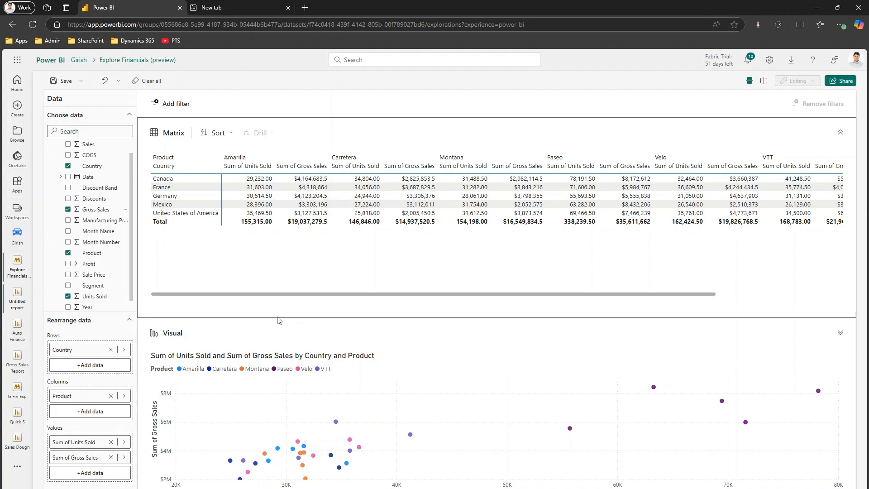
left_click_drag(306, 295, 554, 306)
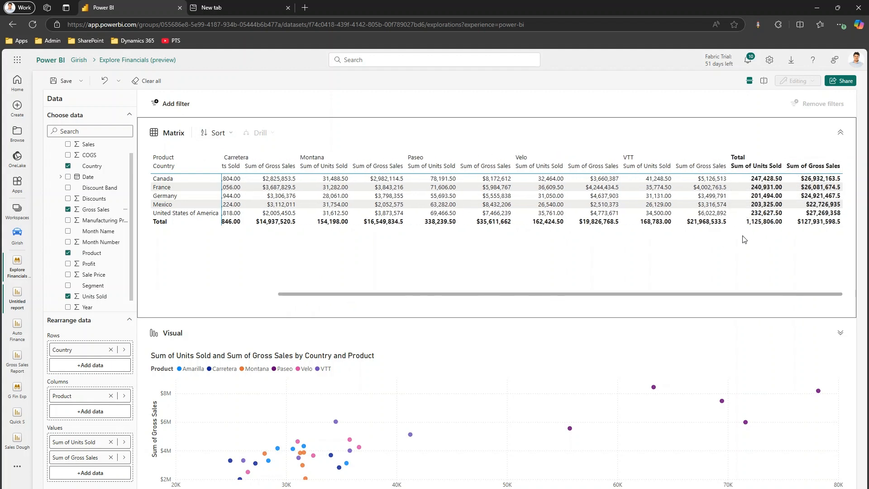
left_click_drag(584, 297, 428, 292)
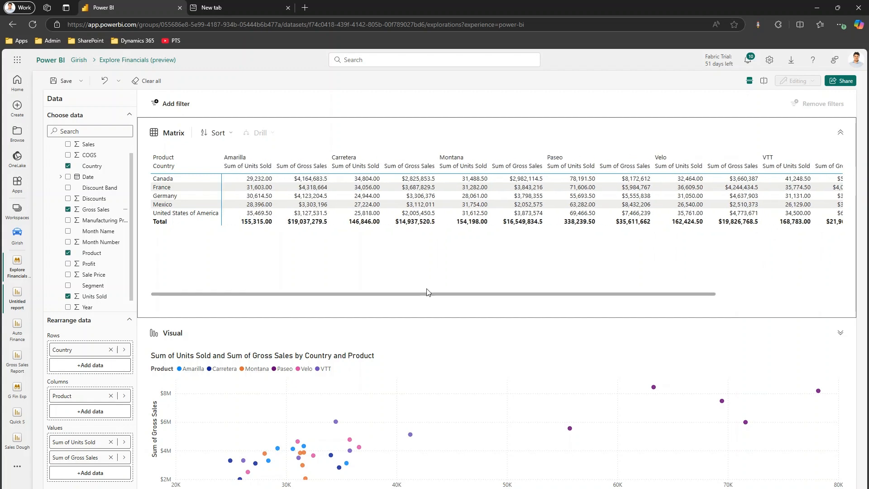
Step: Add a filter on Country that keeps only Canada and France
left_click(184, 106)
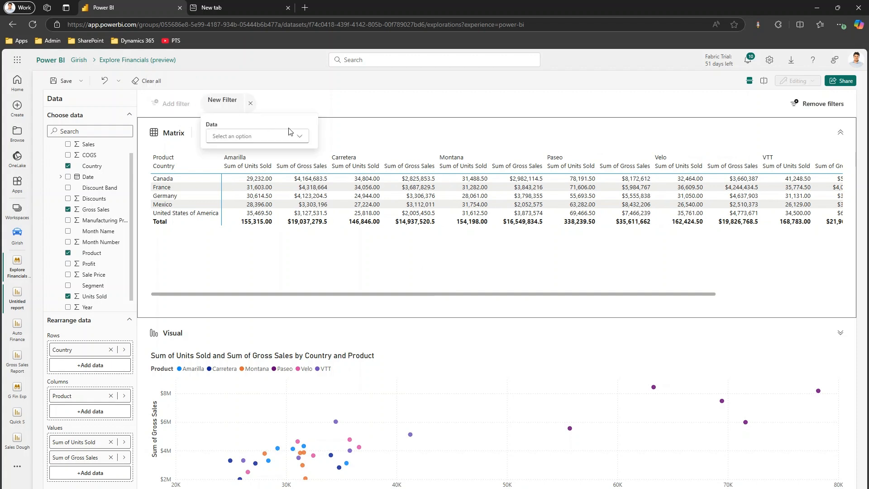
left_click(299, 138)
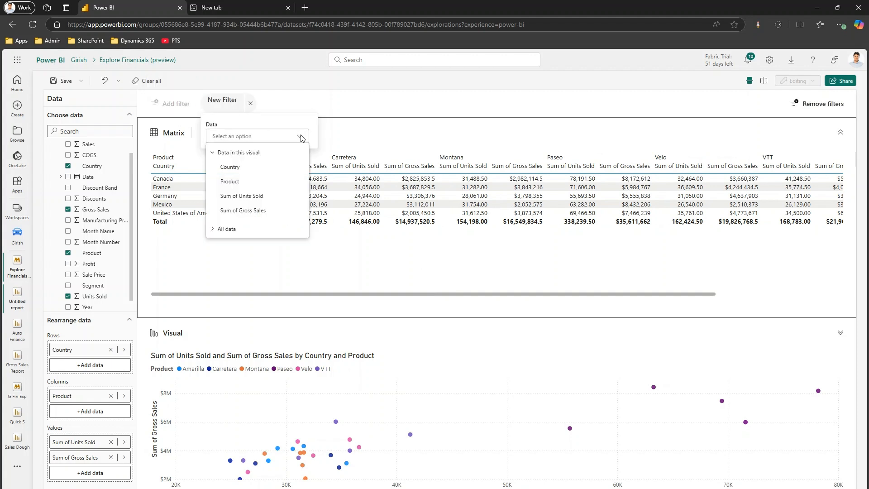
left_click(229, 167)
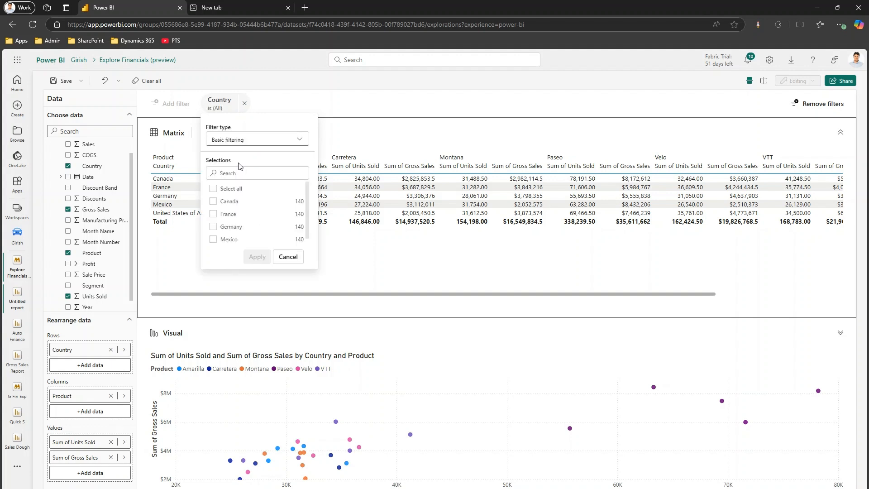
left_click(213, 201)
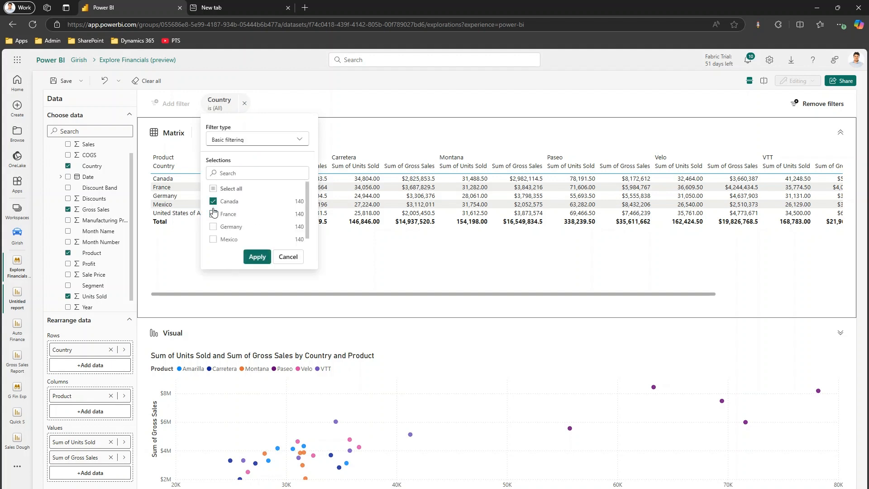
left_click(213, 214)
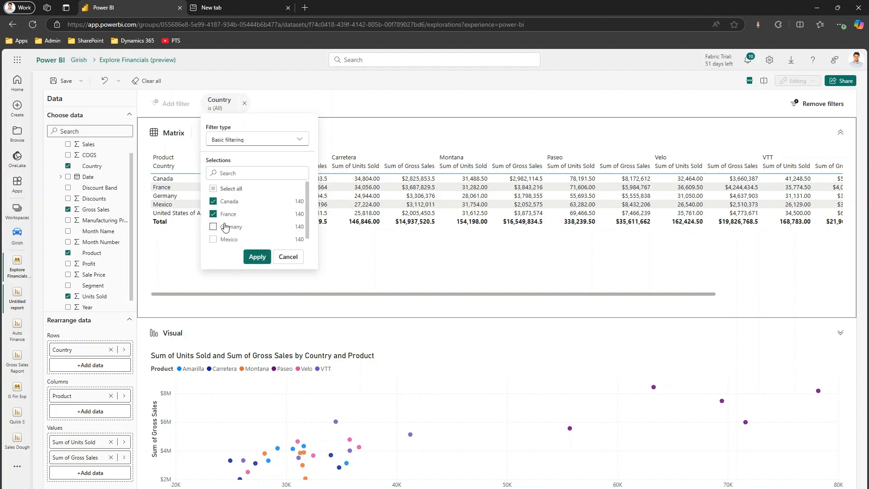
left_click(257, 256)
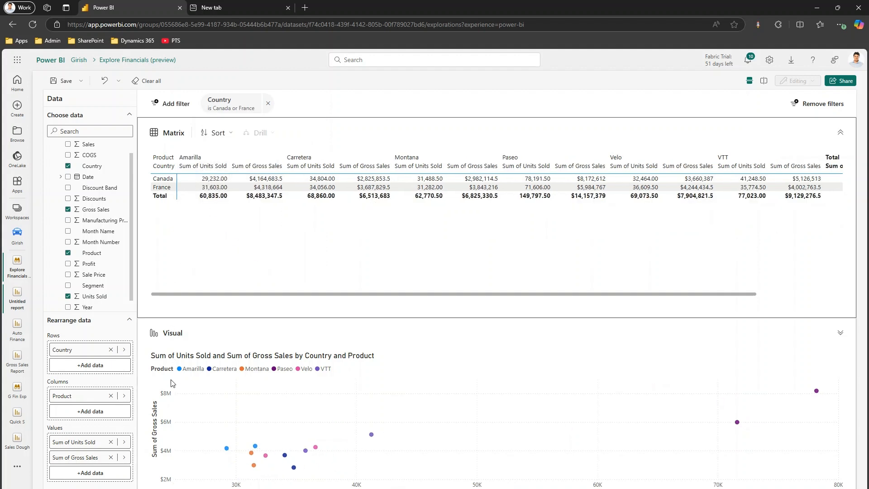
Step: Remove Sum of Units Sold from the matrix values and add a Product filter that keeps Paseo, Velo and VTT
left_click(111, 442)
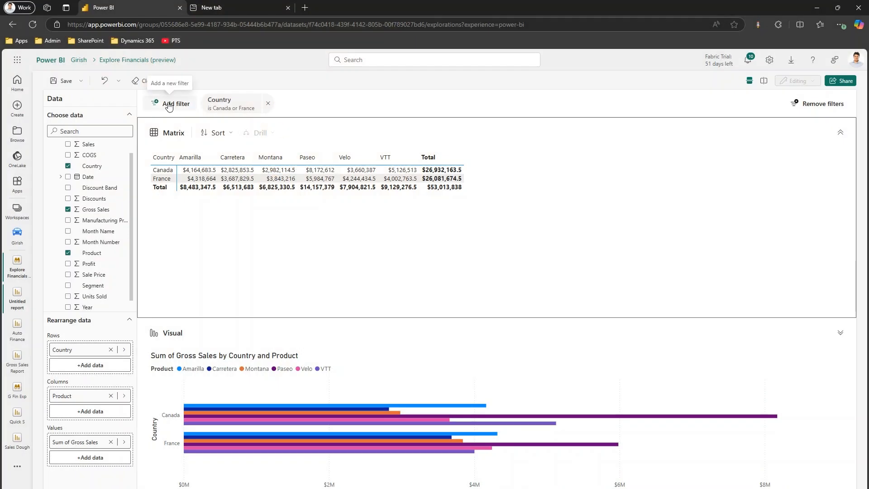
left_click(168, 104)
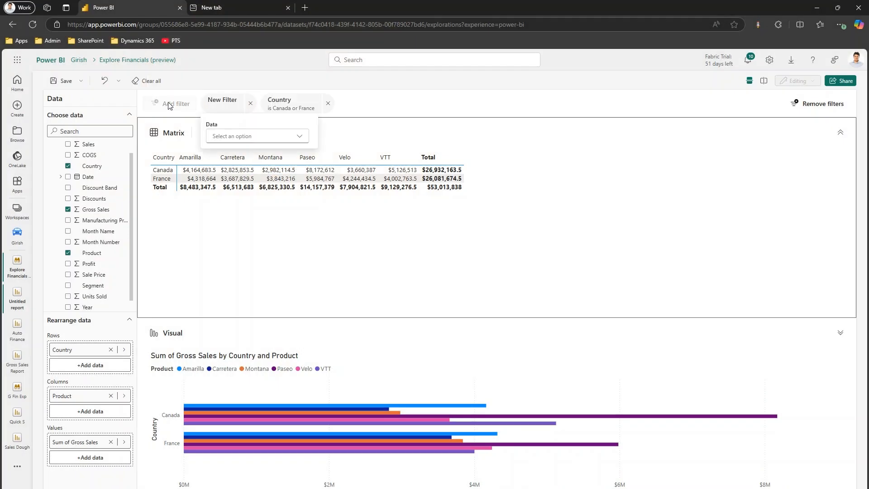
left_click(286, 140)
left_click(230, 181)
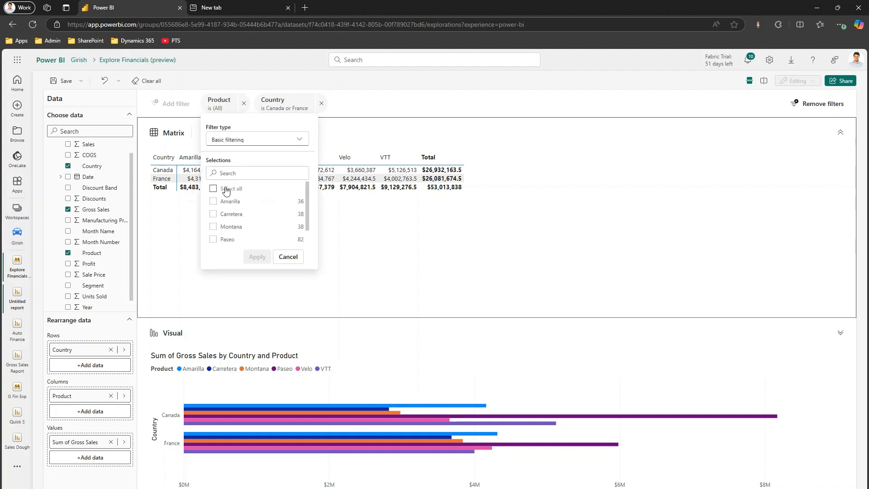
left_click(211, 240)
scroll(300, 223, "down", 2)
left_click(213, 229)
left_click(213, 242)
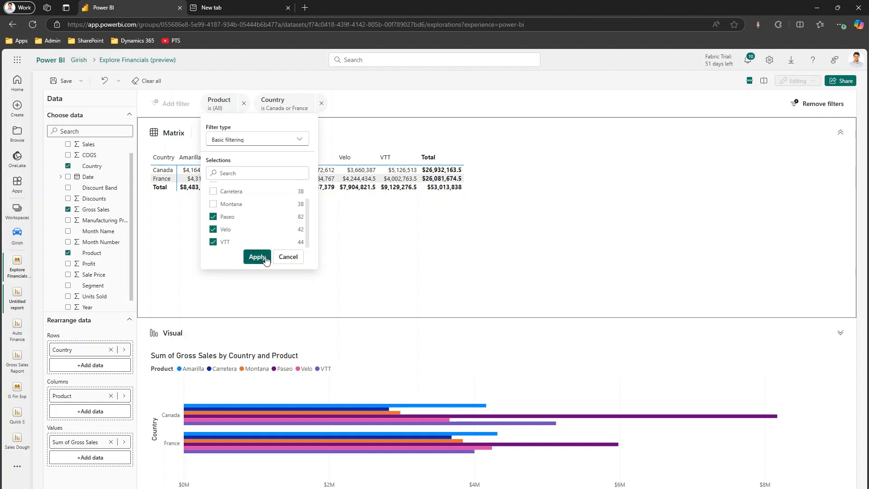
left_click(257, 256)
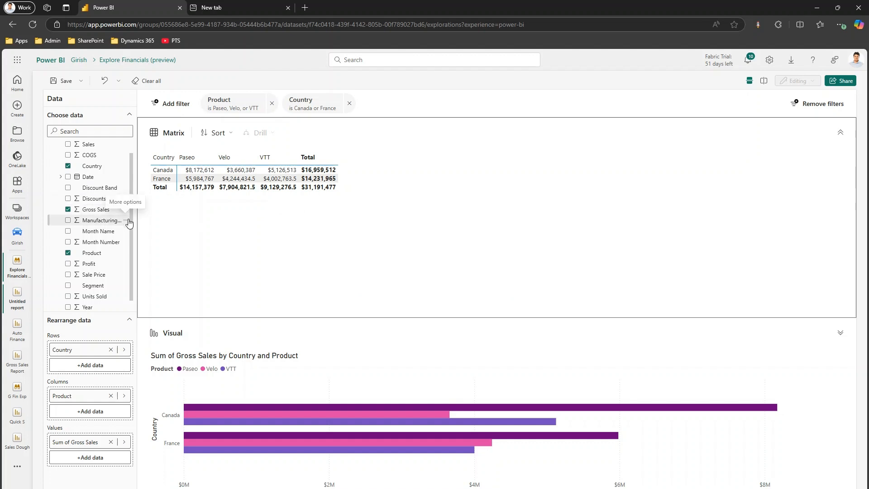
Step: Add the Reviews and ReviewID fields from the Product Reviews Sample table, and remove both from the exploration again
scroll(132, 225, "down", 1)
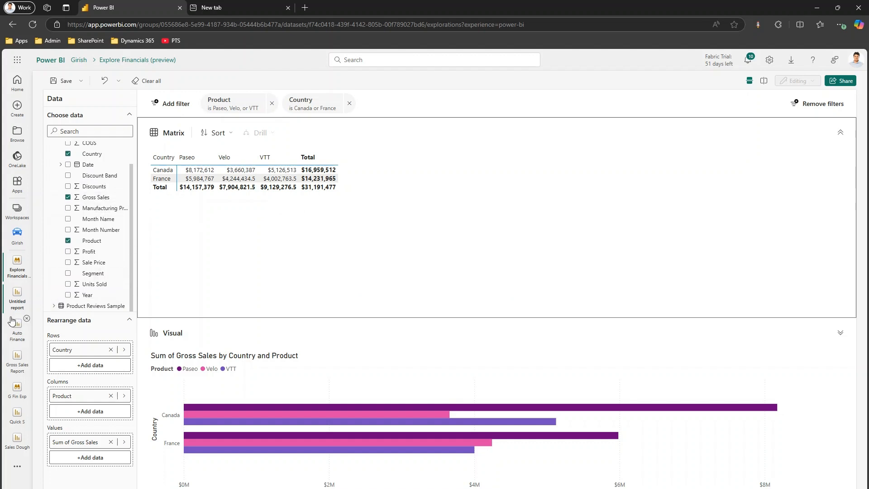
left_click(54, 306)
scroll(129, 296, "down", 2)
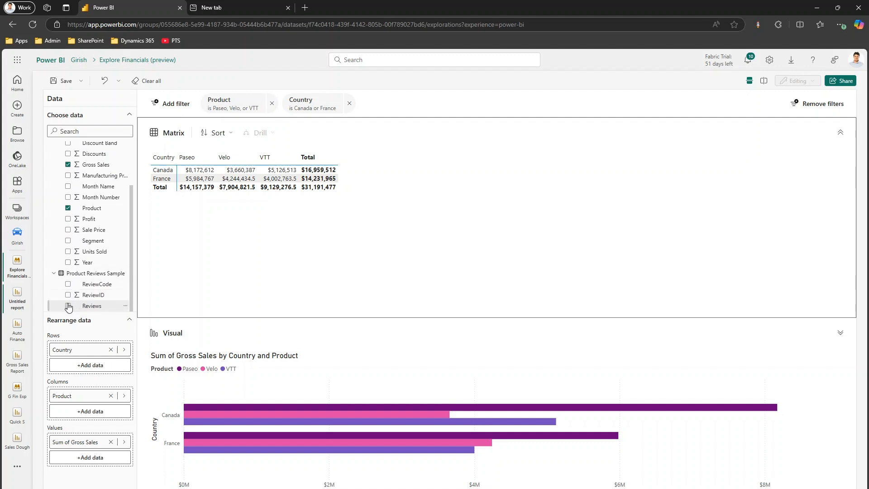
left_click(68, 307)
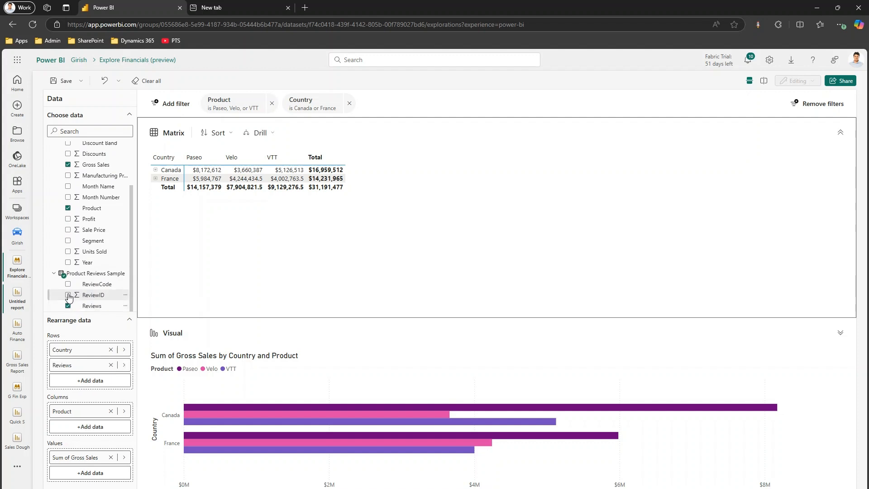
left_click(68, 296)
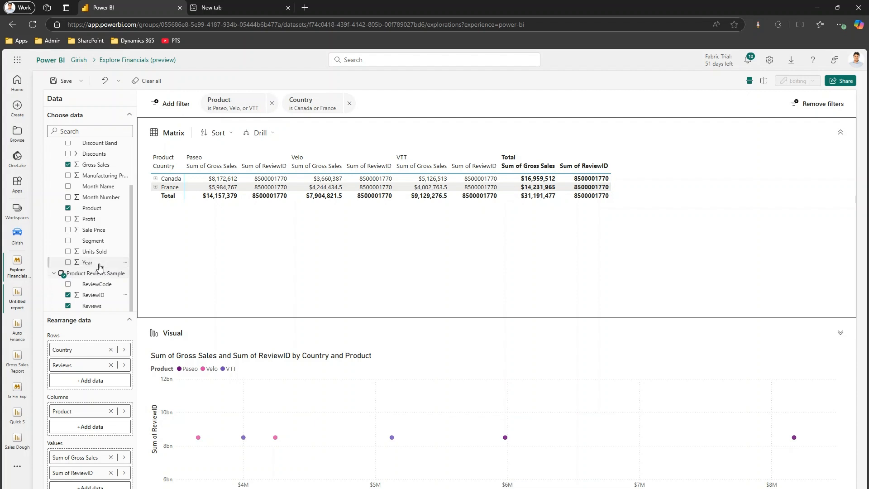
left_click(68, 295)
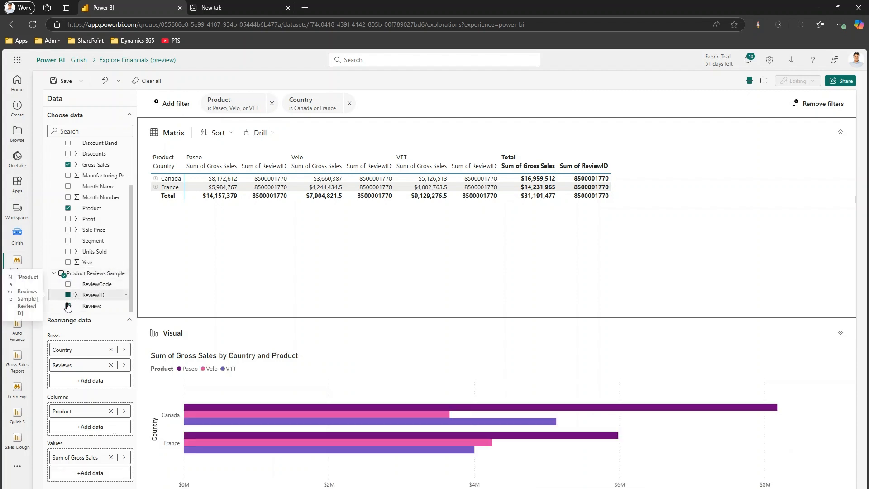
left_click(68, 306)
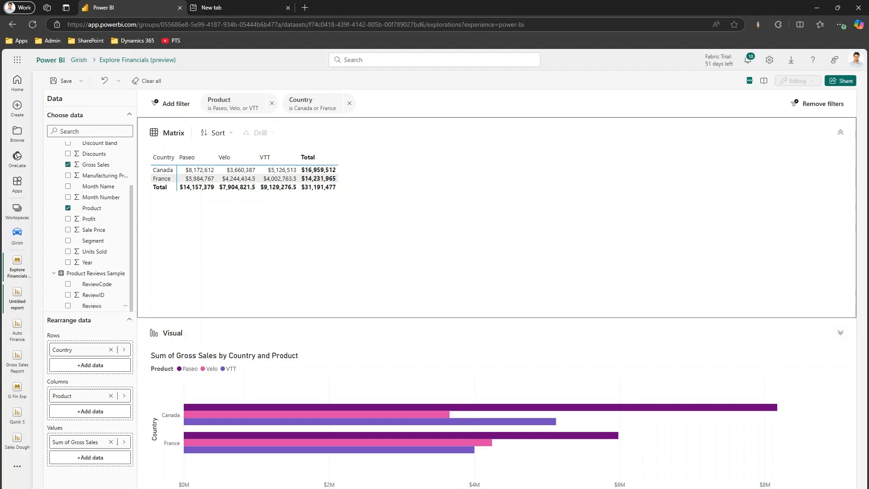
Step: Collapse the Matrix to enlarge the chart, highlight individual product bars for Canada and France, and clear the highlighting
left_click(838, 133)
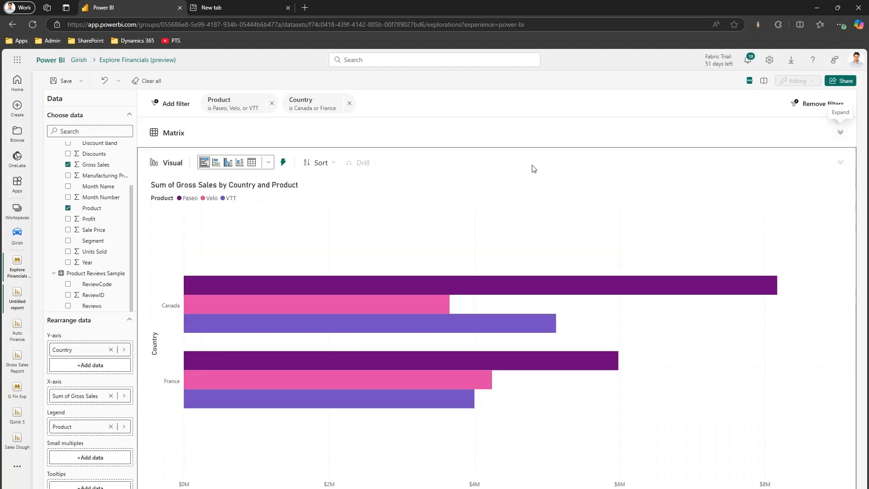
left_click(239, 290)
left_click(241, 308)
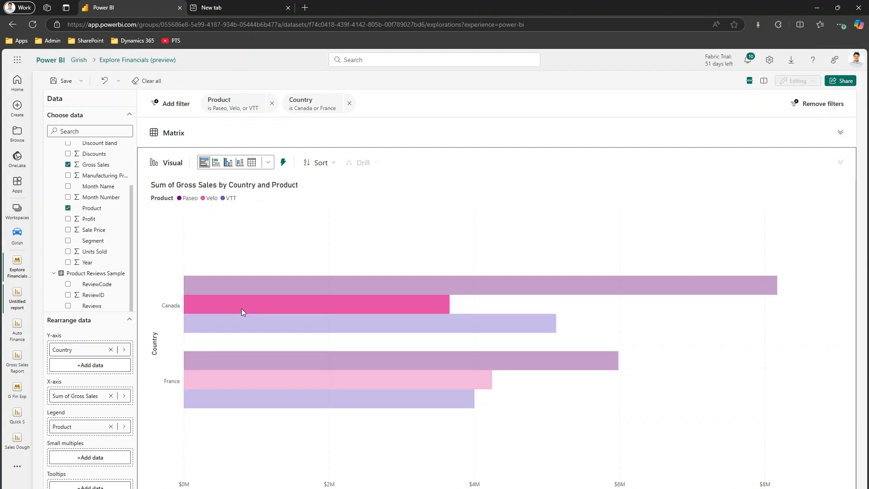
left_click(248, 323)
left_click(263, 360)
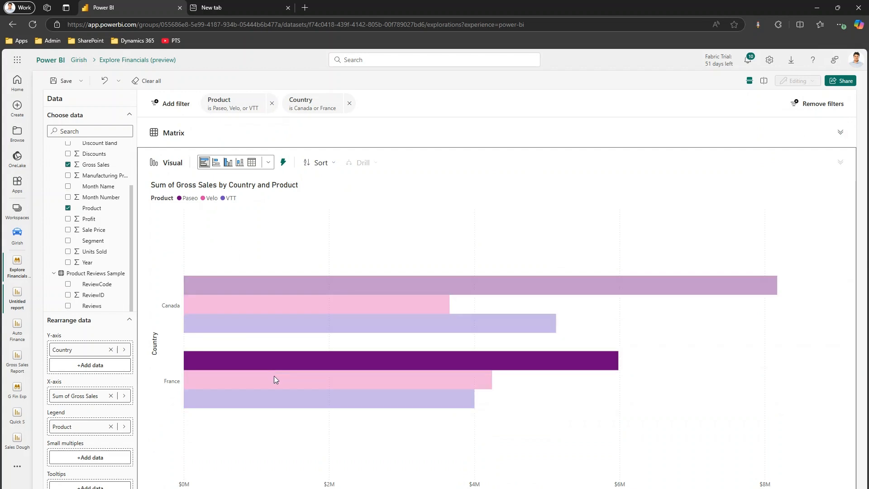
left_click(272, 391)
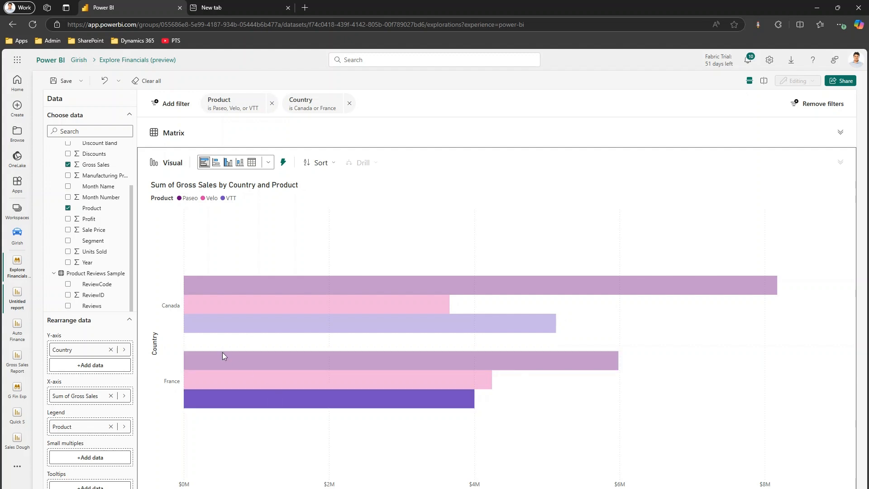
left_click(438, 227)
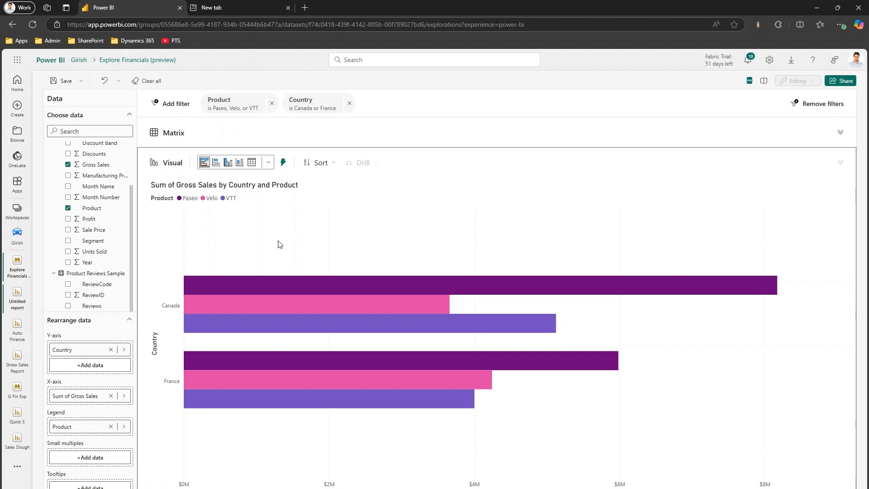
Step: Remove the Country filter and try the visual as a stacked bar, clustered column, stacked column chart and table
left_click(350, 104)
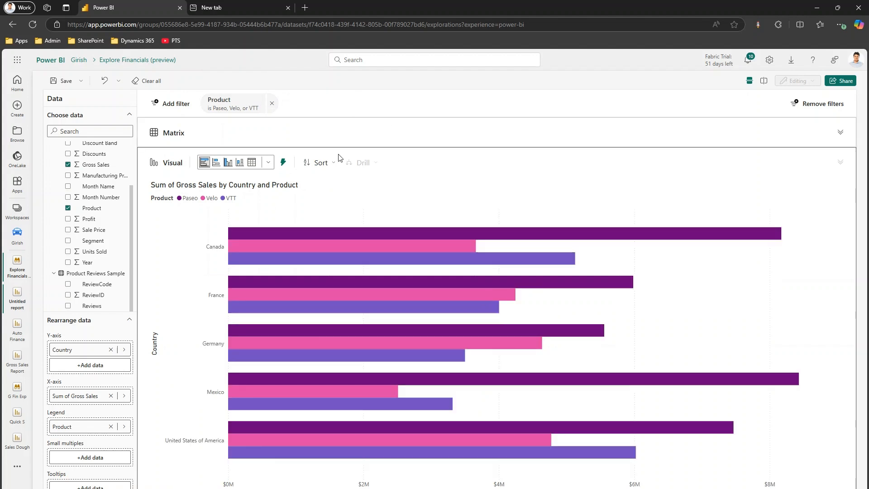
mouse_move(319, 265)
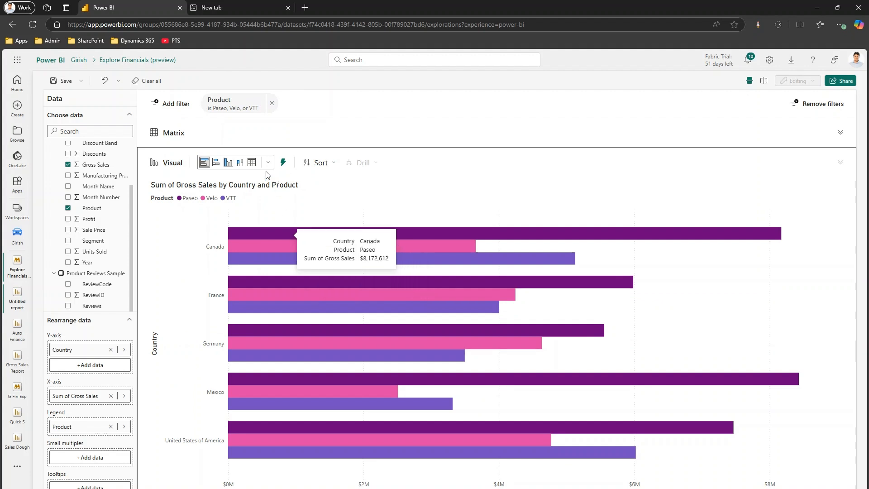
left_click(216, 163)
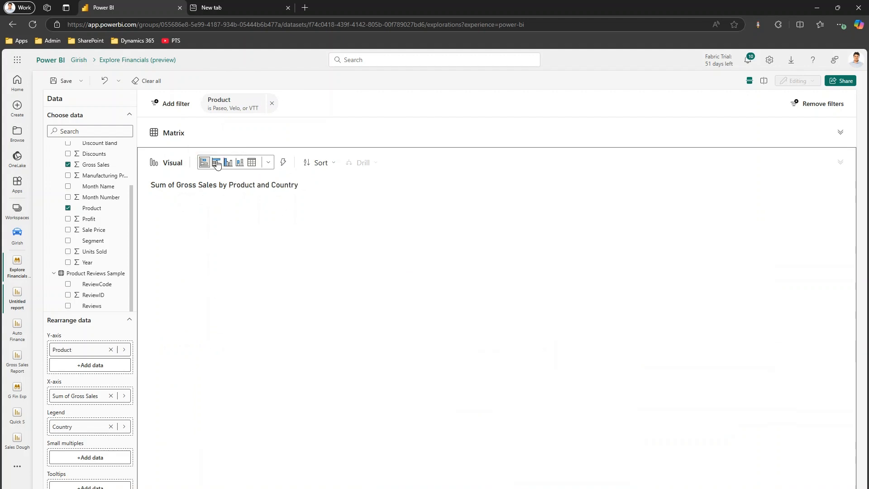
left_click(228, 164)
left_click(240, 166)
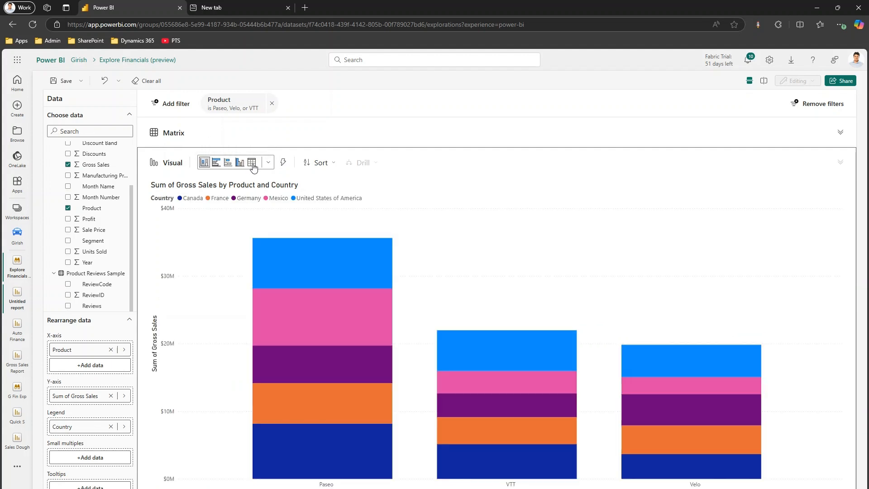
left_click(252, 165)
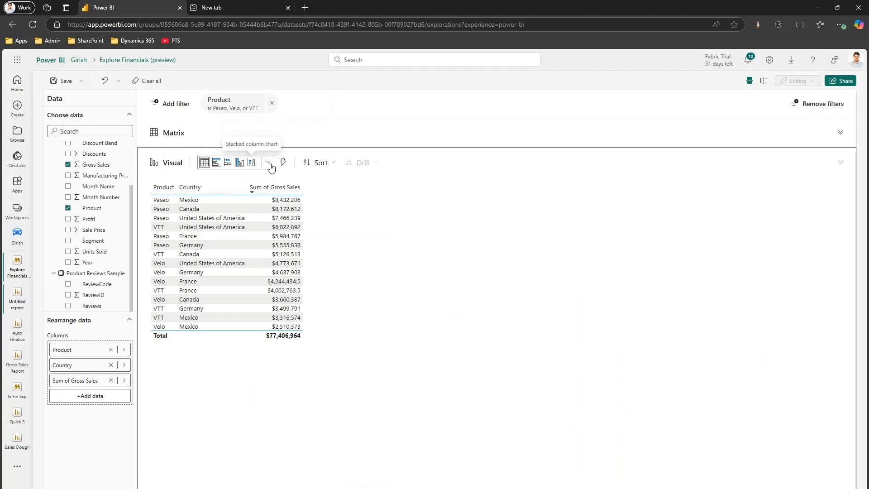
Step: Try the visual as a pie chart and a donut chart, and have the best visual for the data chosen automatically
left_click(268, 163)
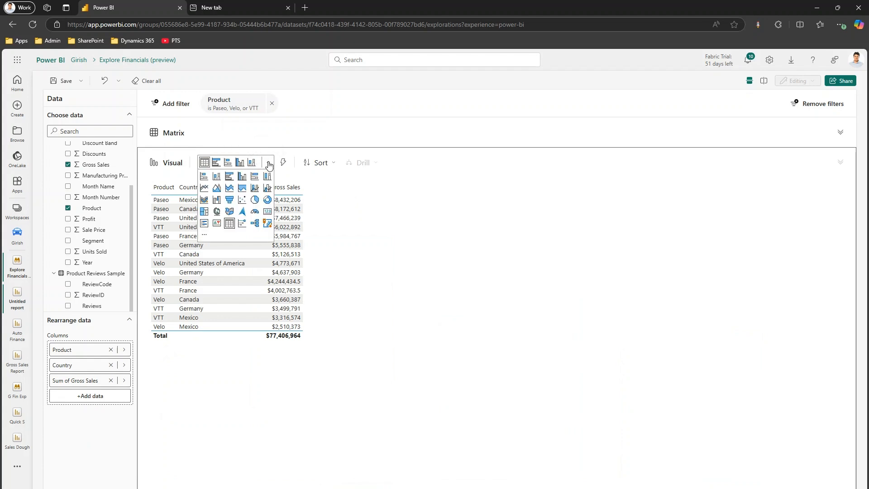
left_click(255, 199)
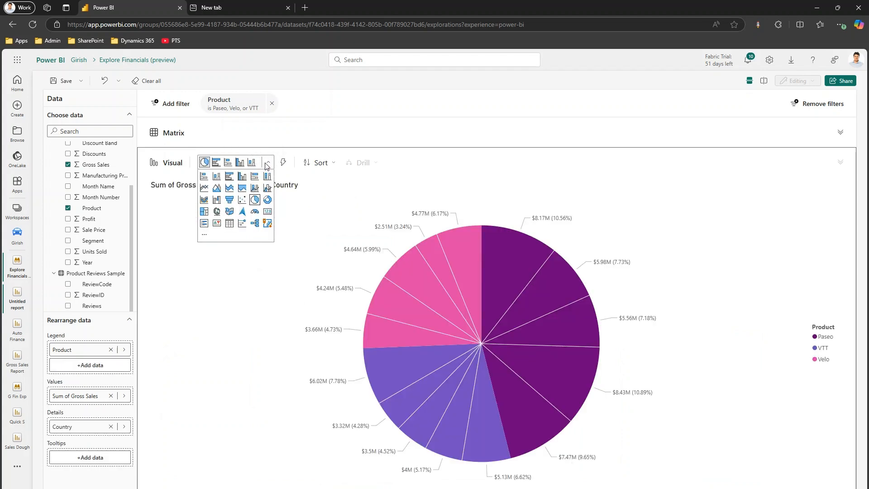
left_click(268, 163)
left_click(267, 163)
left_click(268, 199)
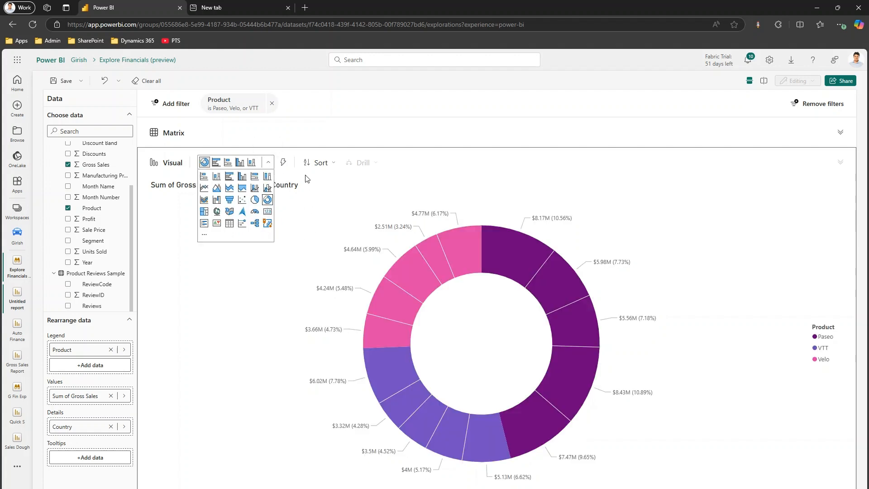
left_click(268, 162)
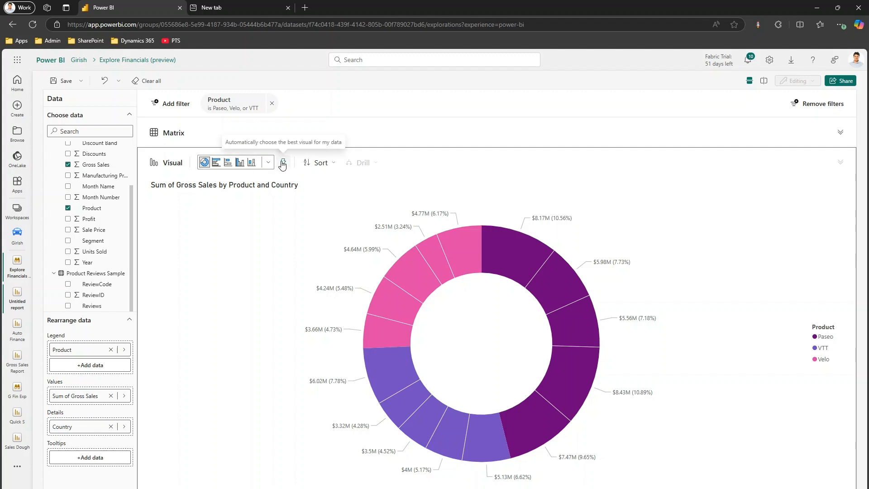
left_click(283, 162)
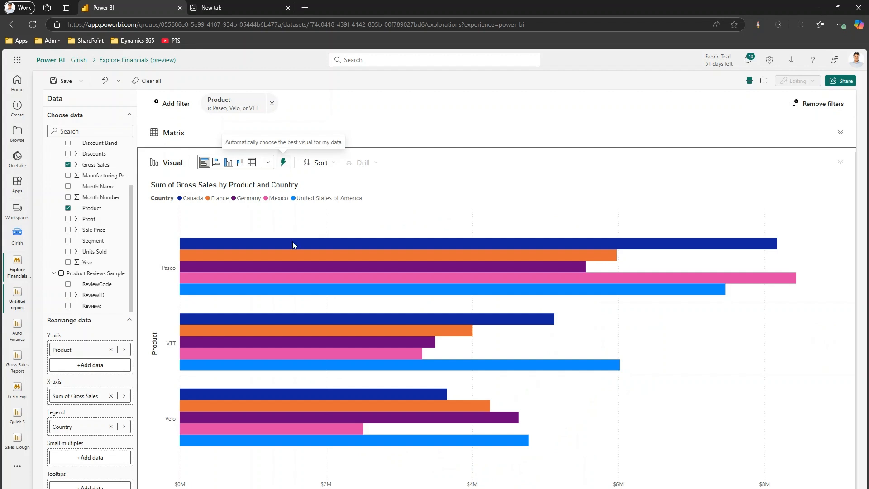
mouse_move(298, 273)
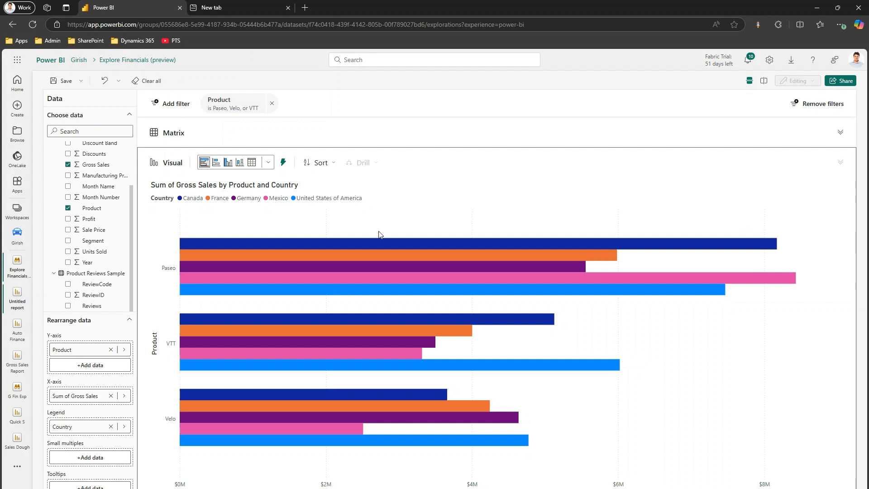
Step: Save the exploration as Paseo Velo VTT Exploration in the premium workspace
left_click(80, 83)
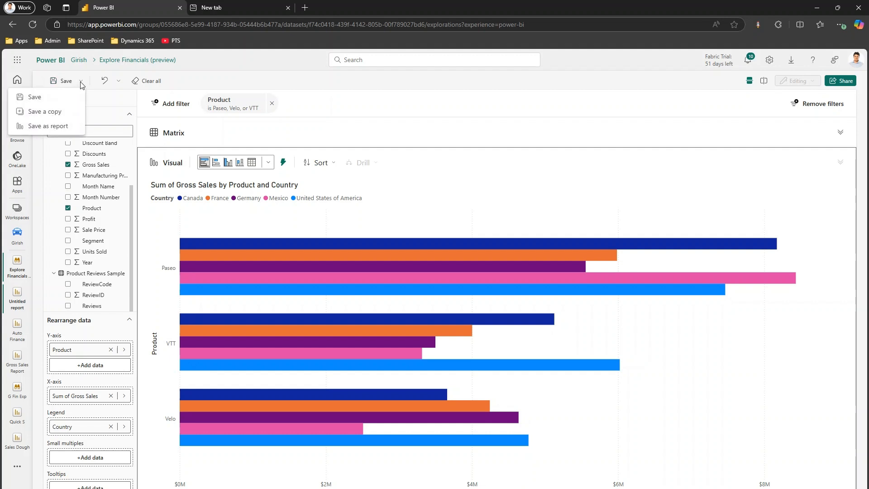
left_click(61, 97)
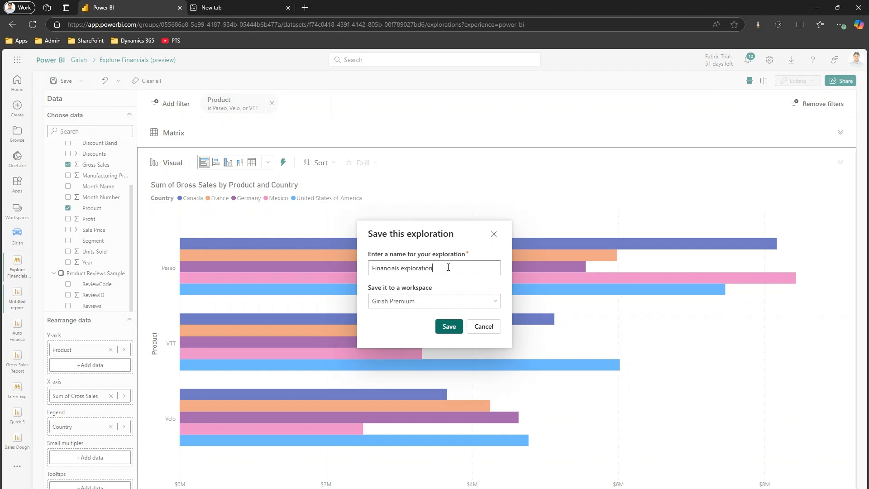
left_click_drag(443, 267, 341, 252)
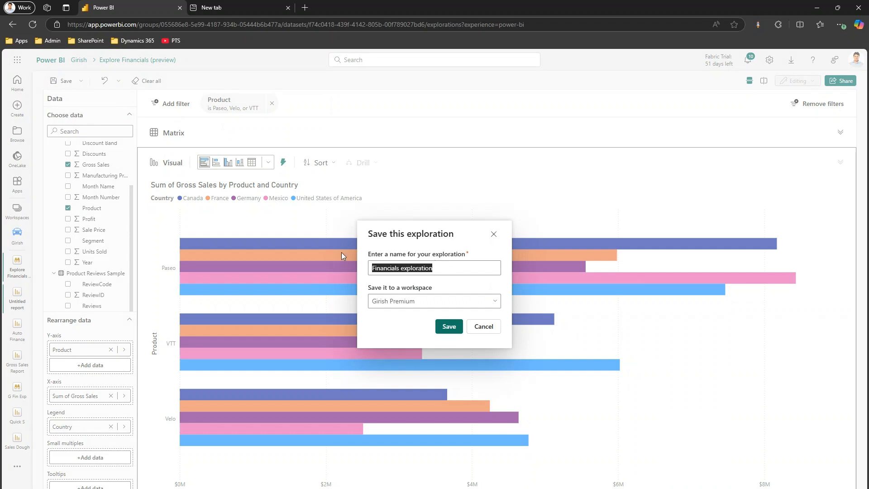
type("Pa")
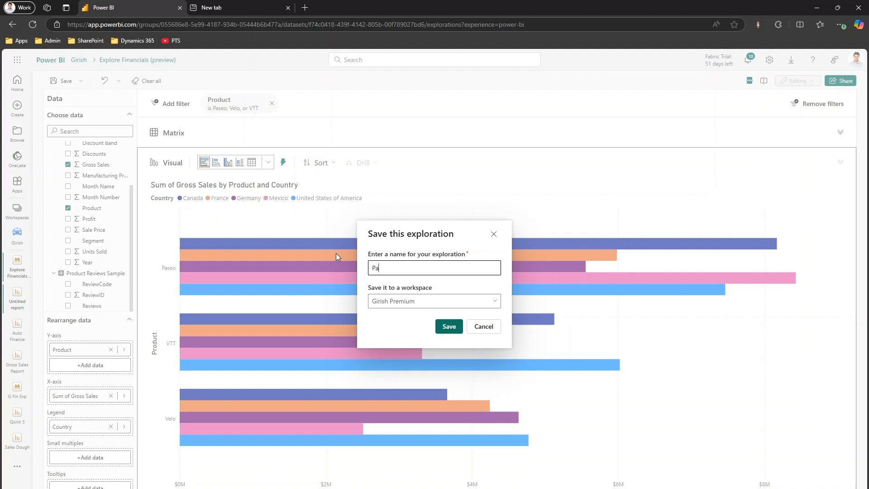
type("seo Velo VTT Exploration")
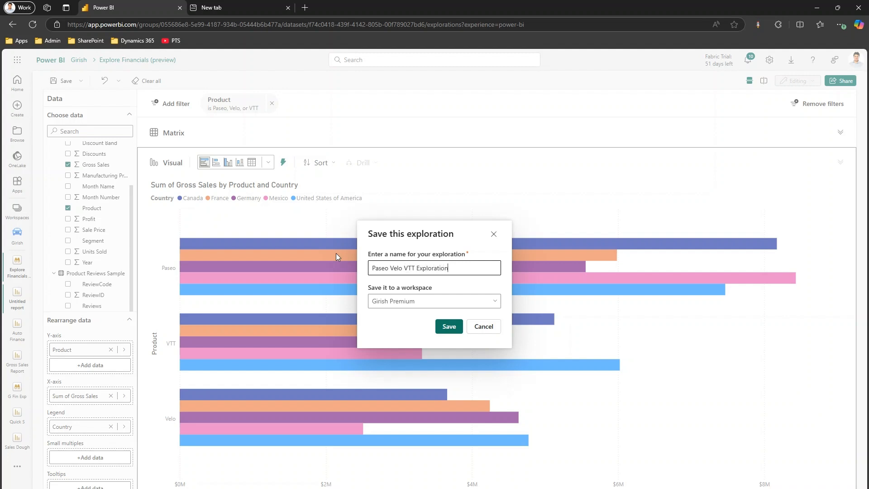
left_click(496, 301)
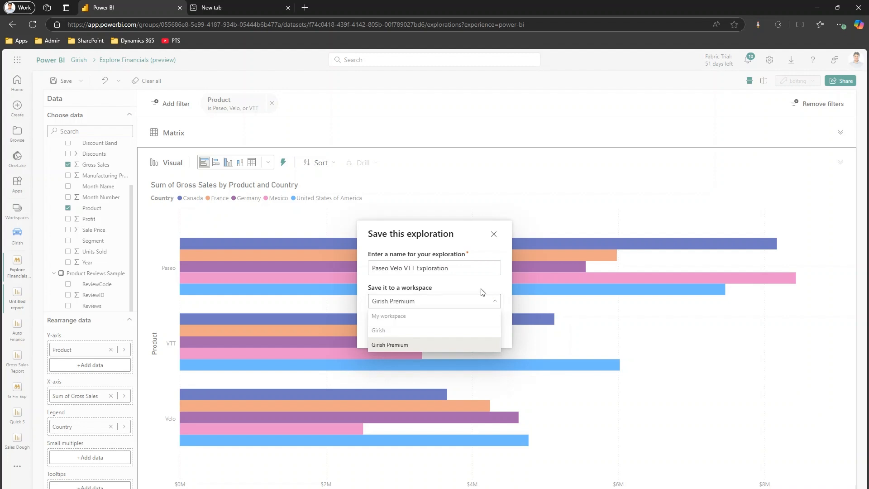
left_click(483, 293)
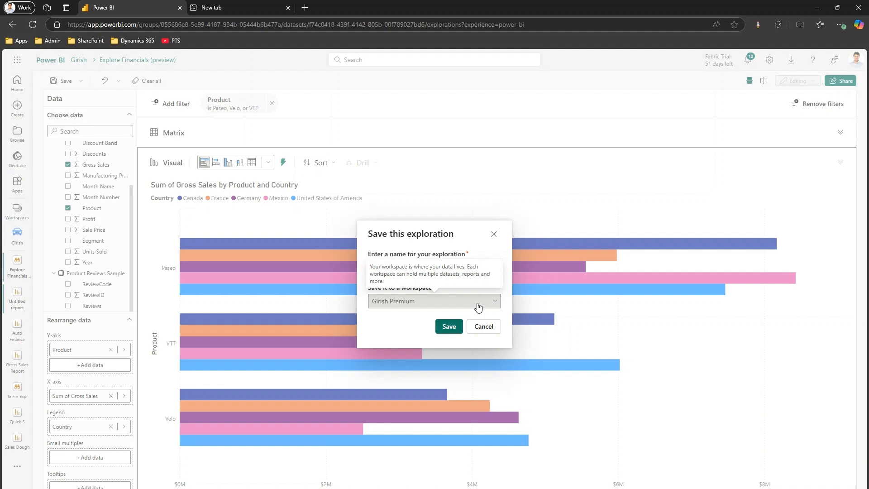
left_click(449, 328)
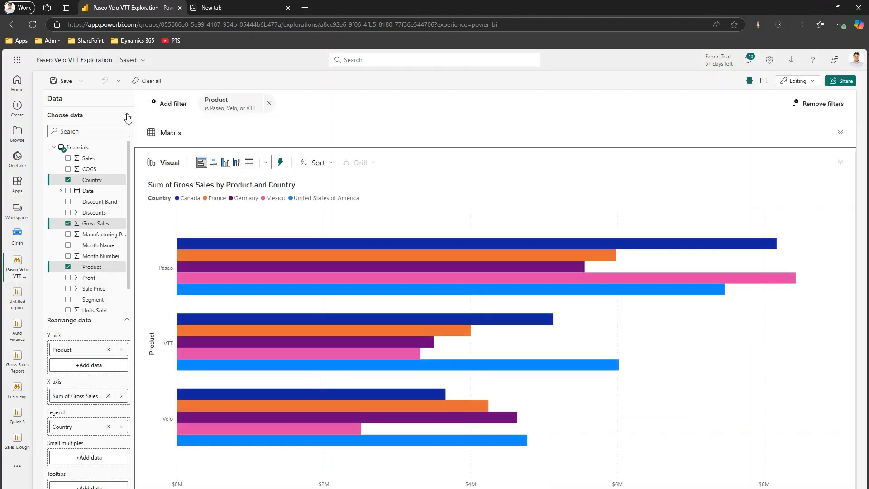
Step: Save the exploration as a report named Country Report, keeping the preselected workspace
left_click(80, 81)
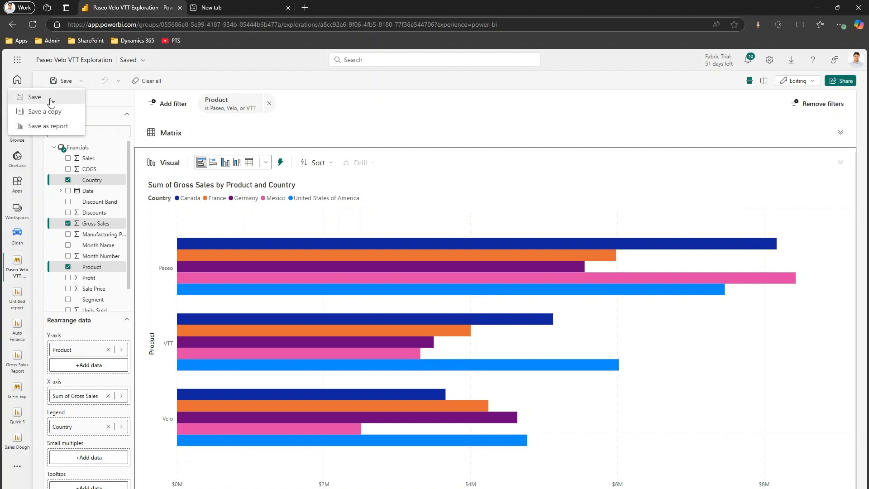
left_click(48, 126)
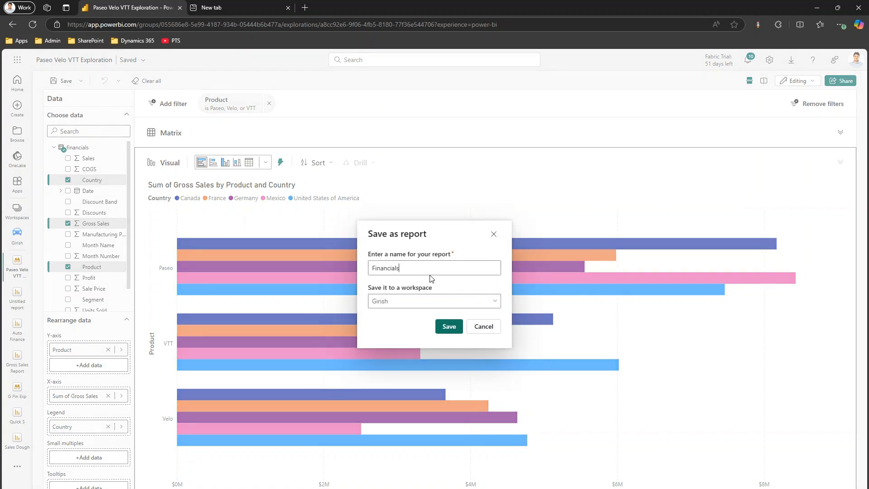
double_click(399, 267)
type("Country ")
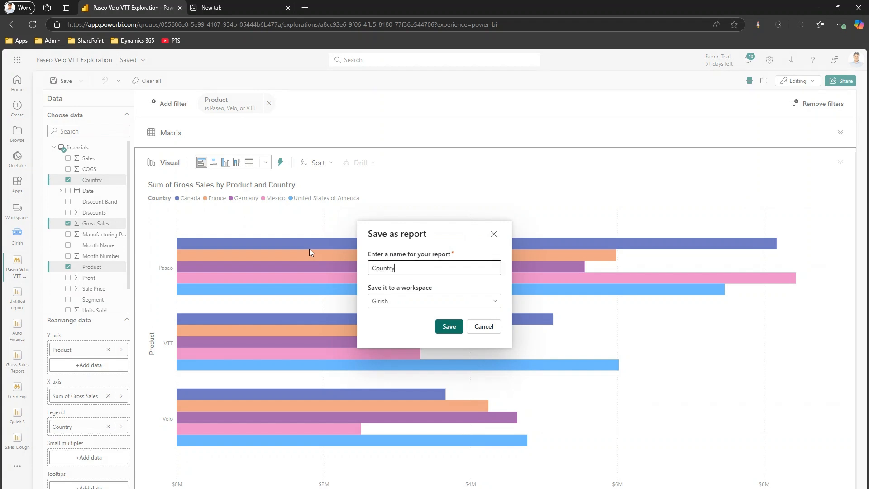
type("Report")
left_click(486, 303)
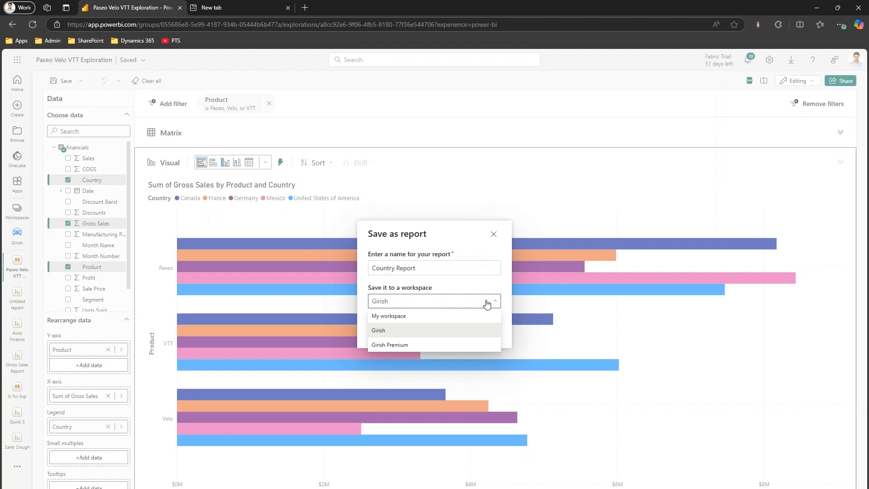
left_click(486, 303)
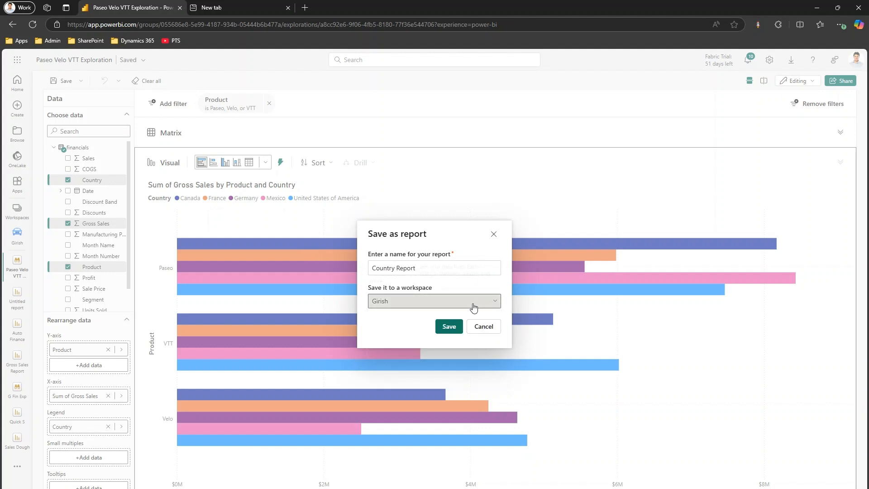
left_click(449, 326)
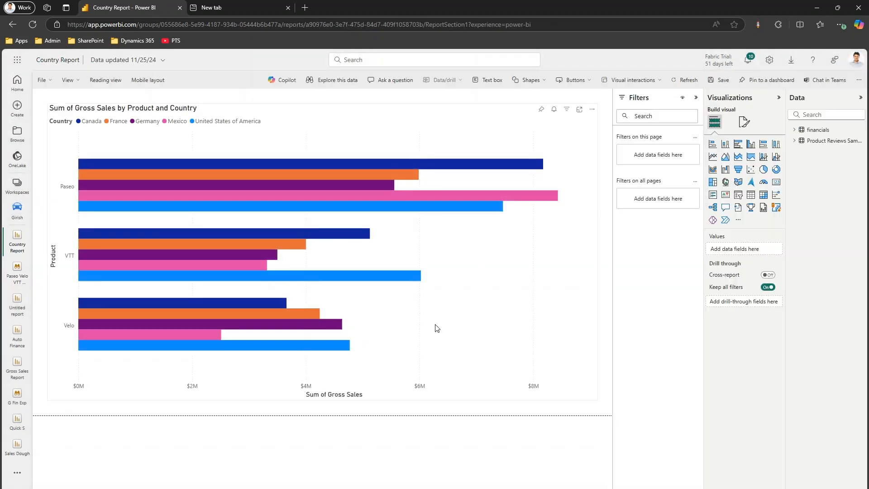
left_click(51, 79)
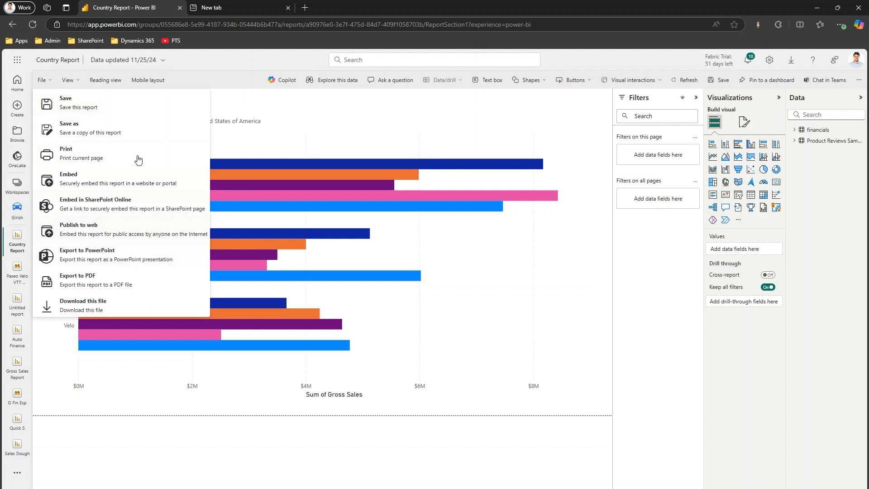
left_click(470, 118)
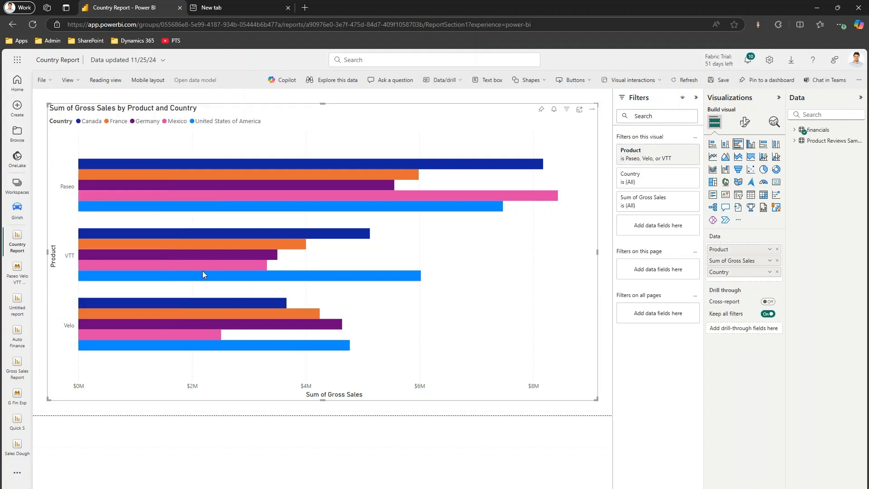
Step: Go to the premium workspace, view the details of Paseo Velo VTT Exploration, and open the exploration from there
left_click(16, 187)
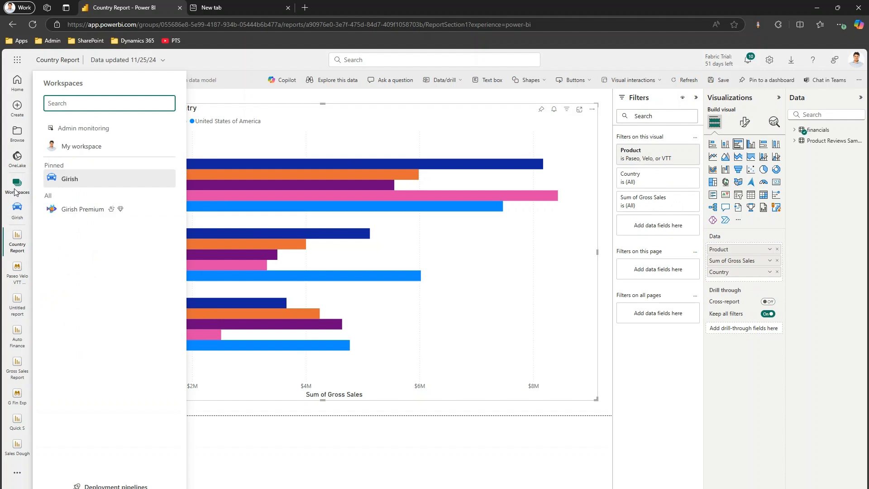
left_click(74, 207)
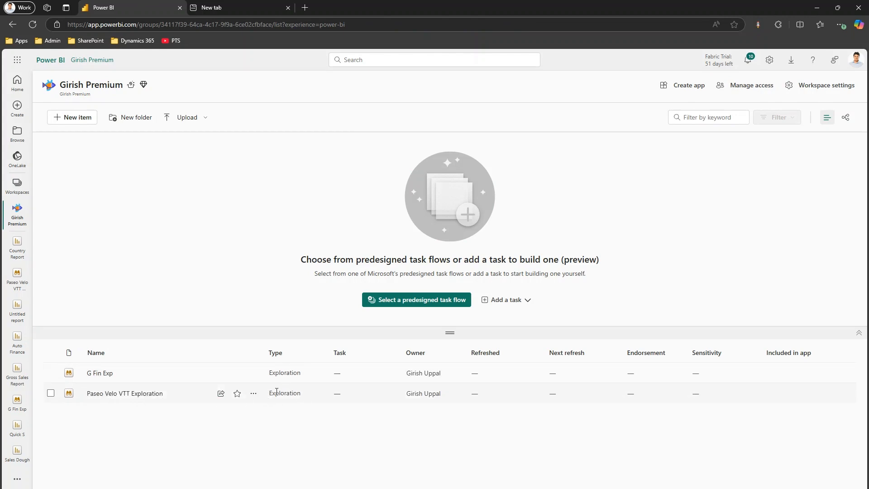
left_click(254, 393)
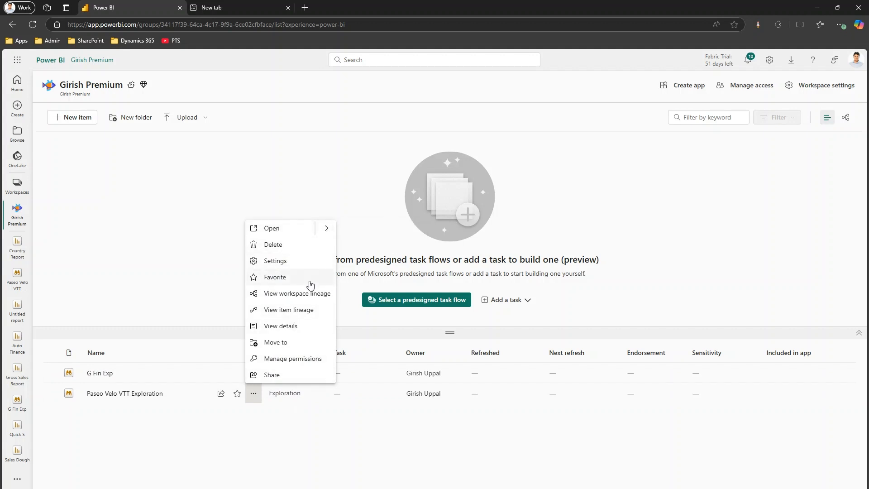
left_click(291, 326)
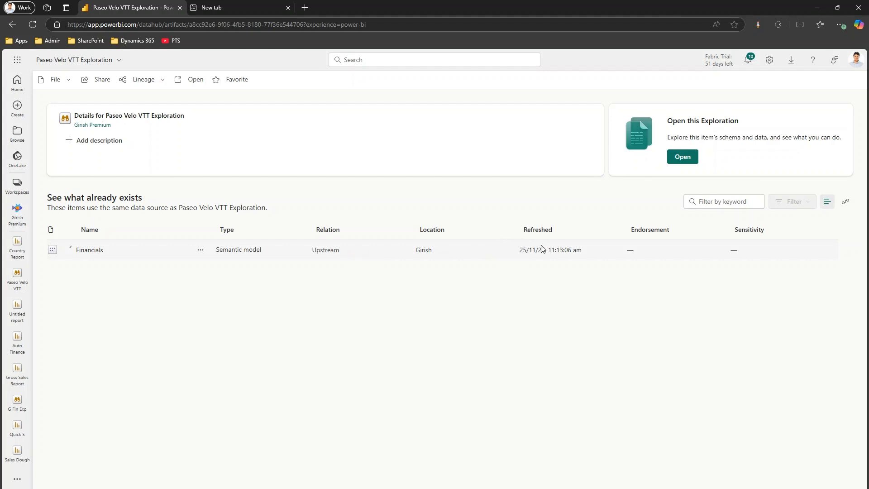
left_click(683, 157)
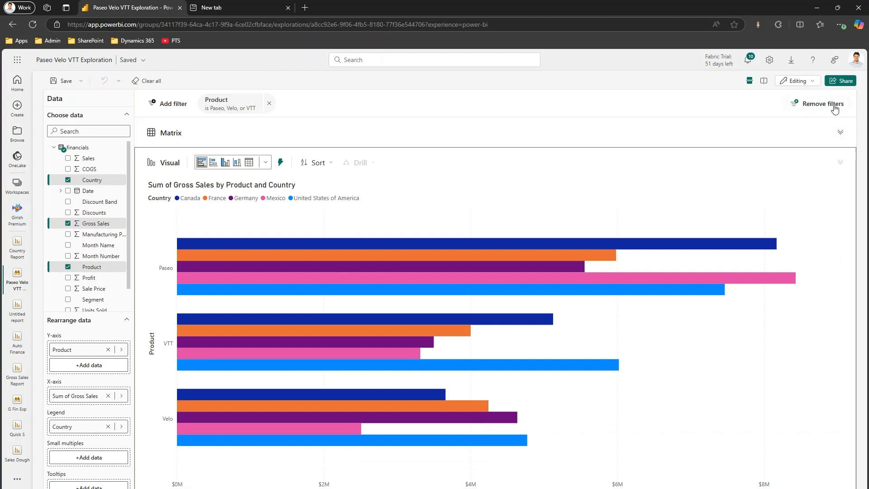
Step: Switch the exploration between side-by-side and stacked layouts, and expand the Matrix so it sits beside the Visual
left_click(763, 81)
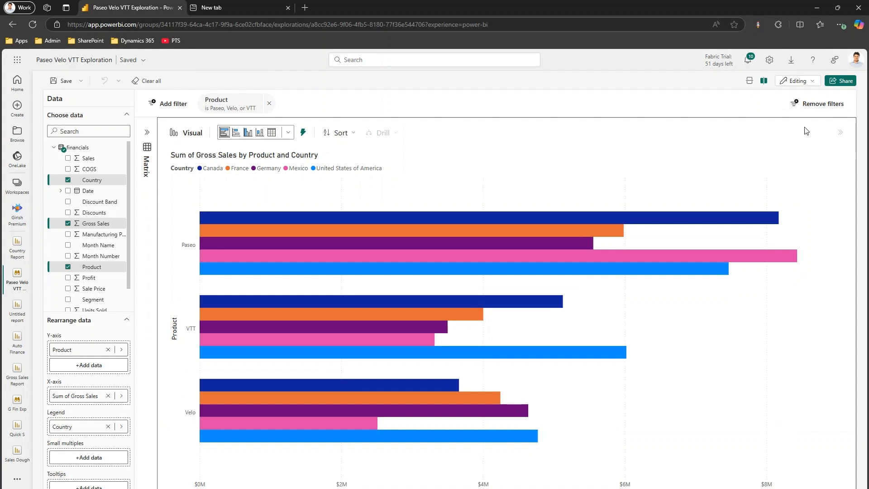
left_click(749, 80)
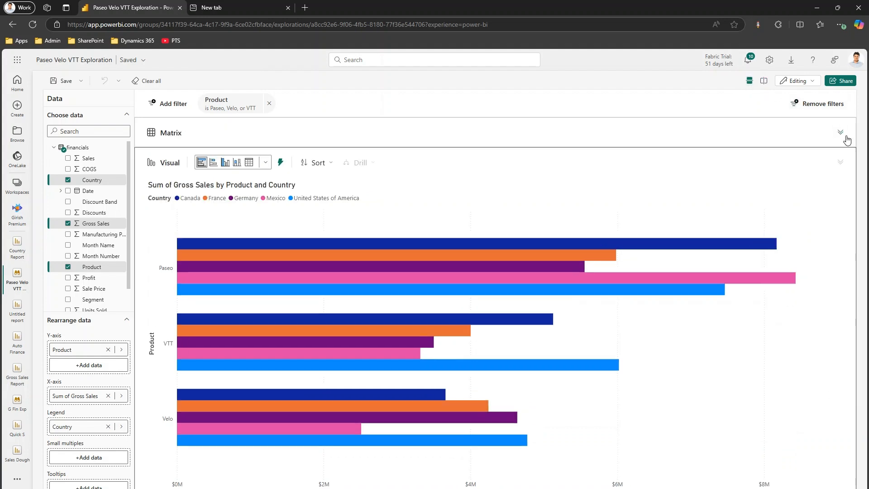
left_click(835, 131)
left_click(763, 81)
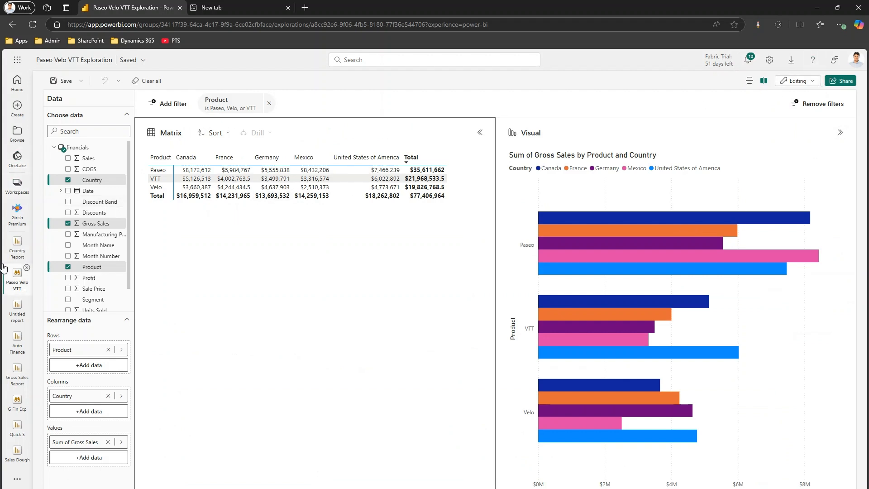
Step: Switch to the pinned workspace without saving the layout changes, and sort its items by type in descending order
left_click(17, 183)
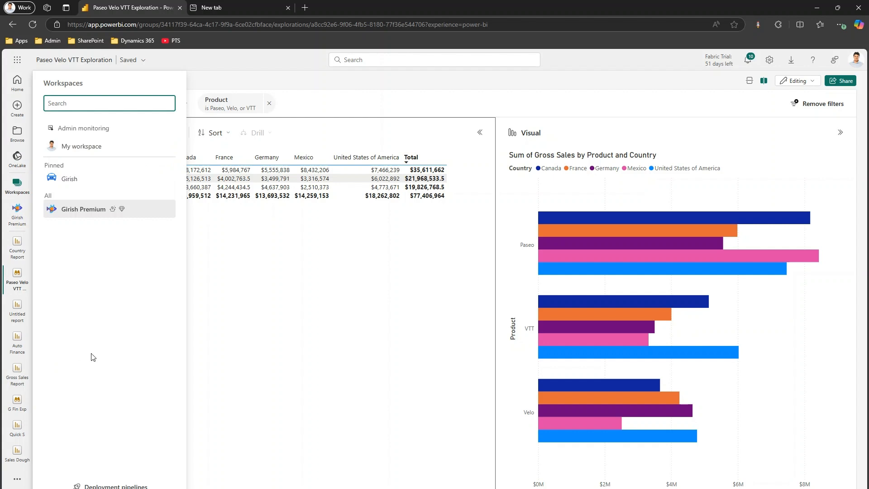
left_click(69, 184)
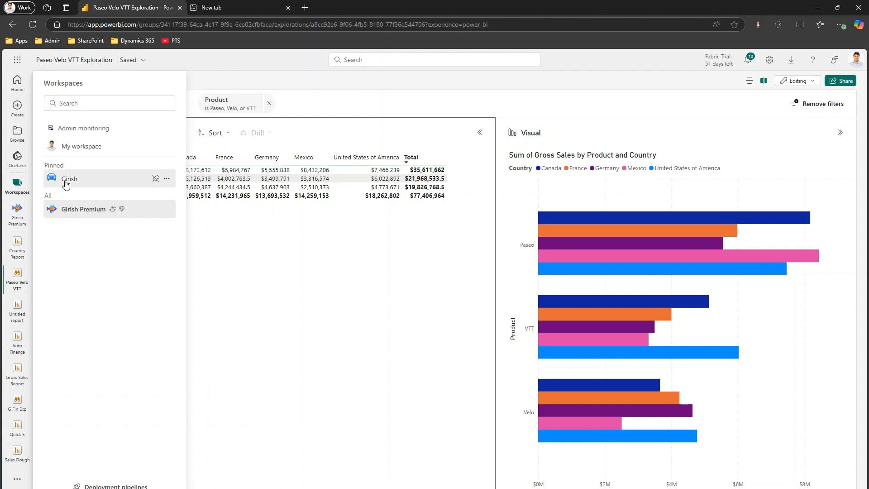
left_click(475, 306)
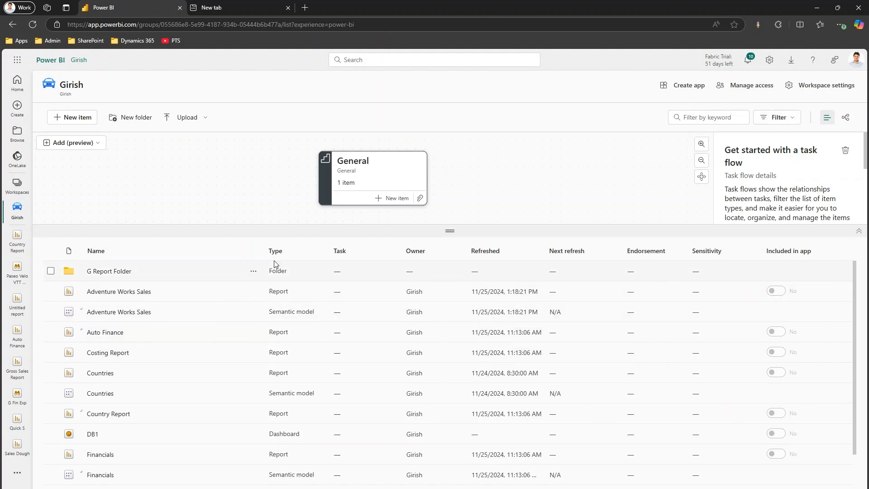
left_click(283, 252)
left_click(284, 253)
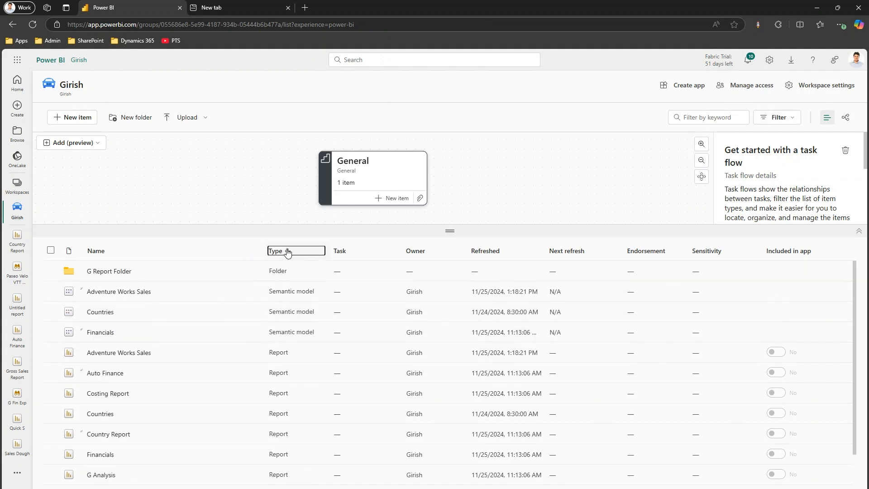
Step: Check the options available for the Financials semantic model, and start exploring the data of the Auto Finance report
left_click(254, 332)
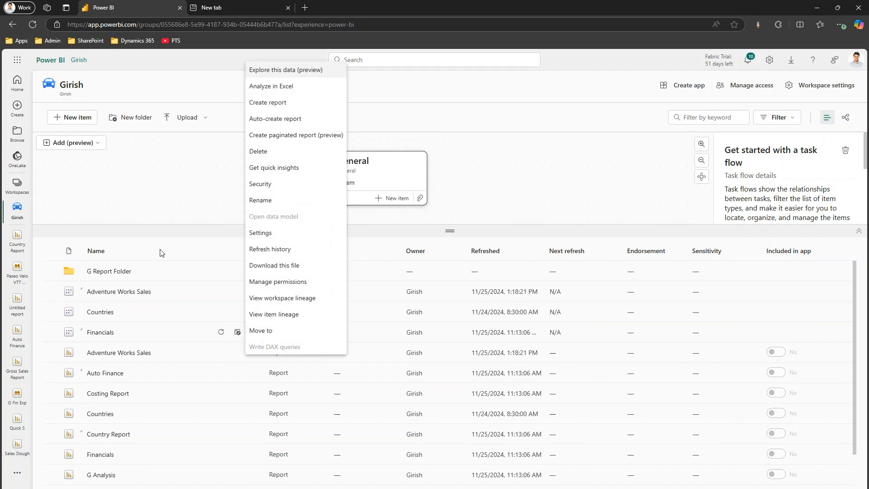
left_click(45, 366)
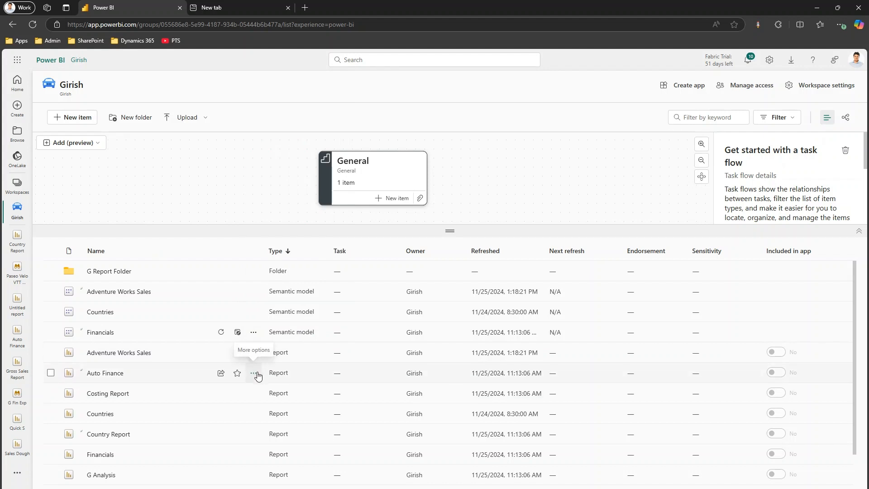
left_click(254, 372)
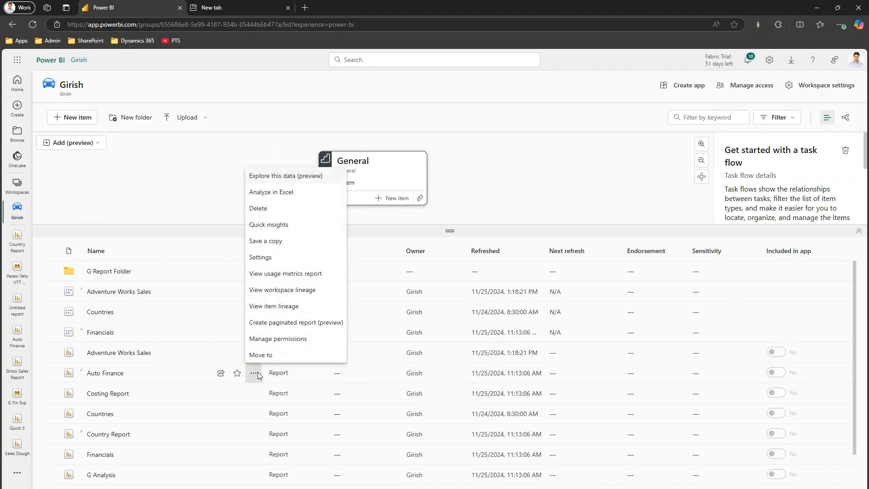
left_click(269, 175)
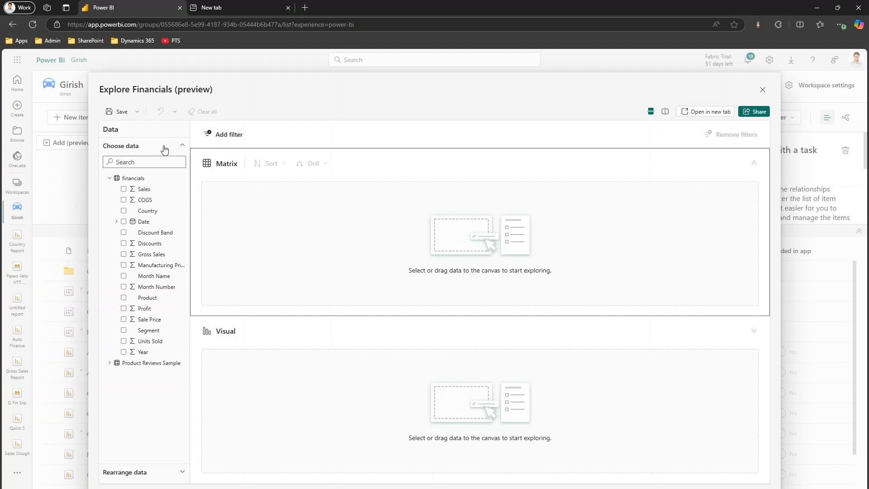
Step: Add Sales, Country and Discounts to the Financials exploration, and close it without saving
left_click(124, 190)
left_click(123, 196)
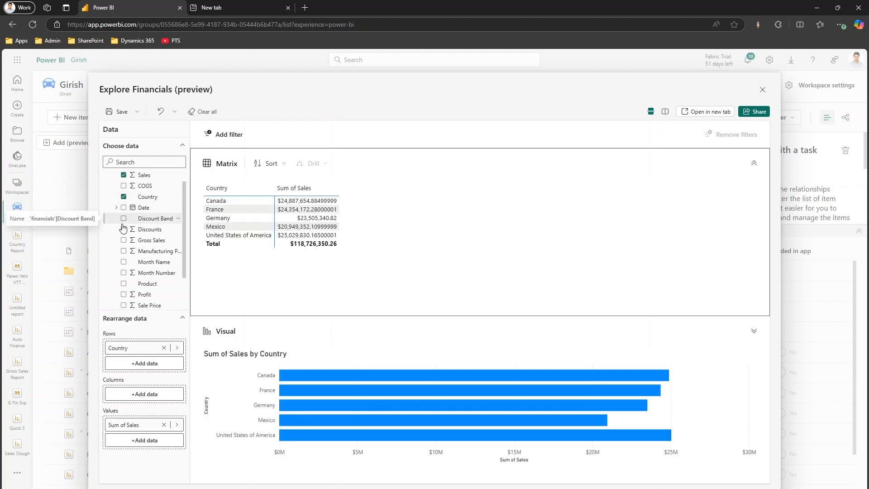
left_click(123, 229)
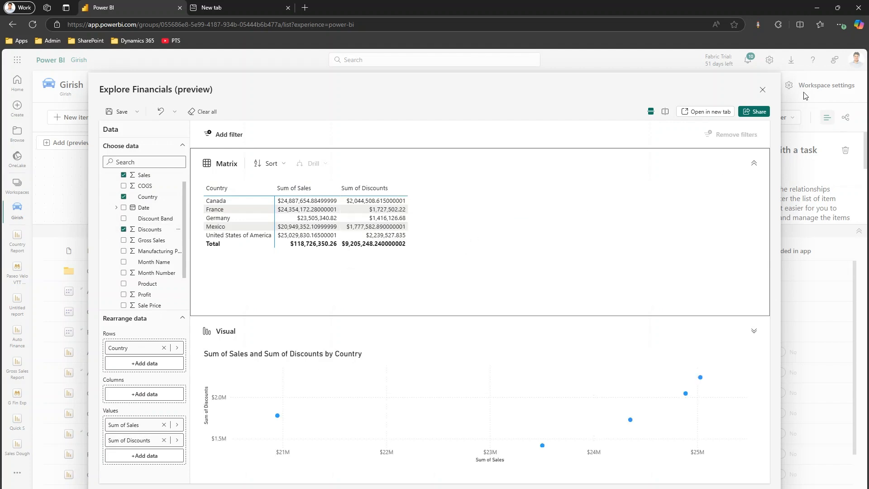
left_click(762, 89)
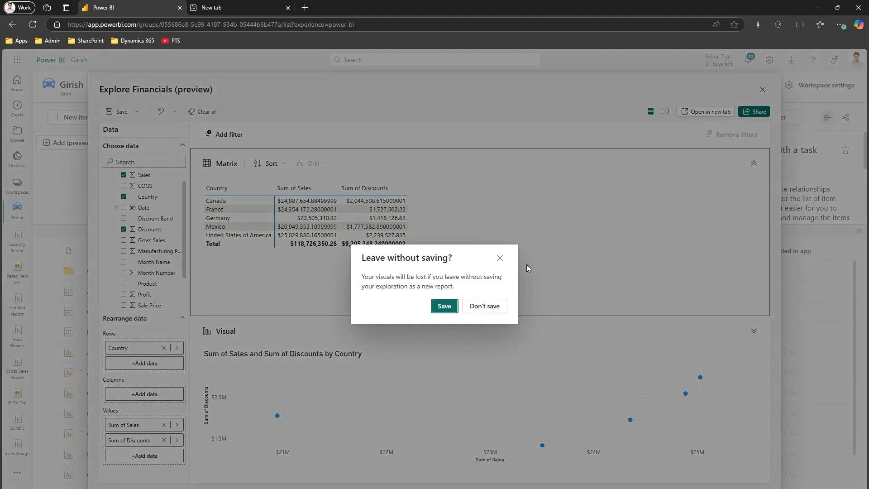
left_click(483, 306)
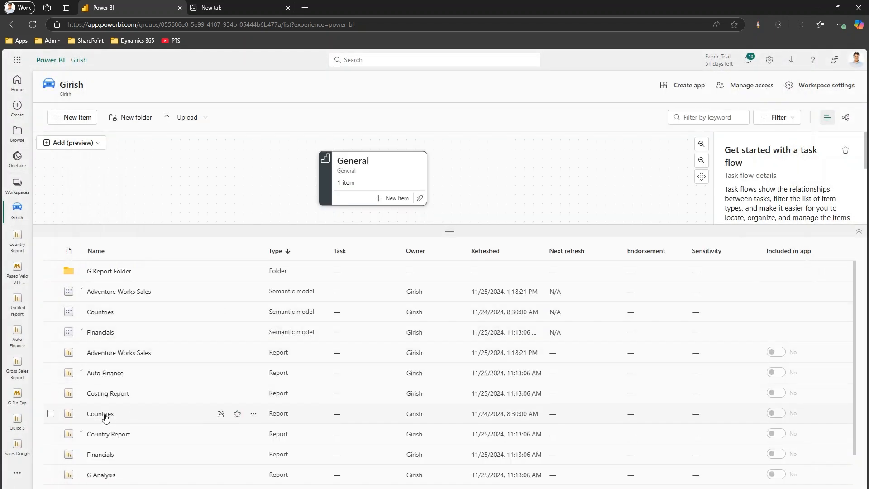
Step: Start exploring the data of the Countries report, and check the name and workspace settings for saving the exploration without saving it
left_click(100, 414)
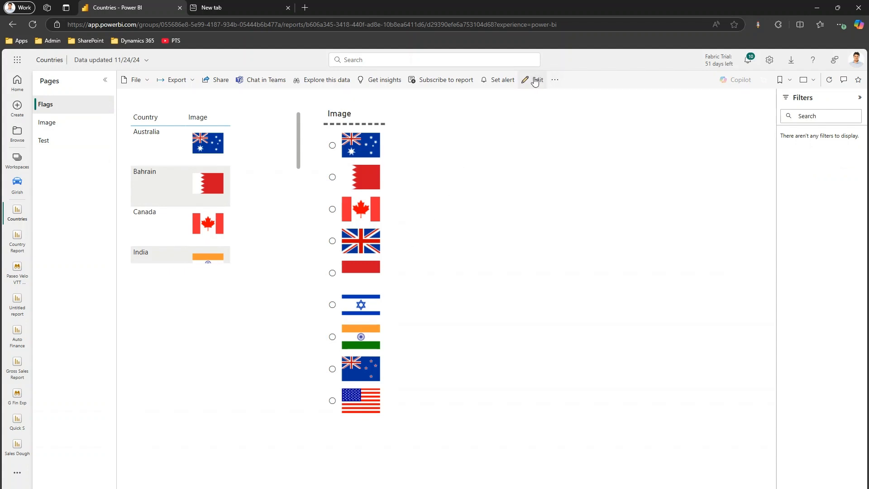
left_click(322, 80)
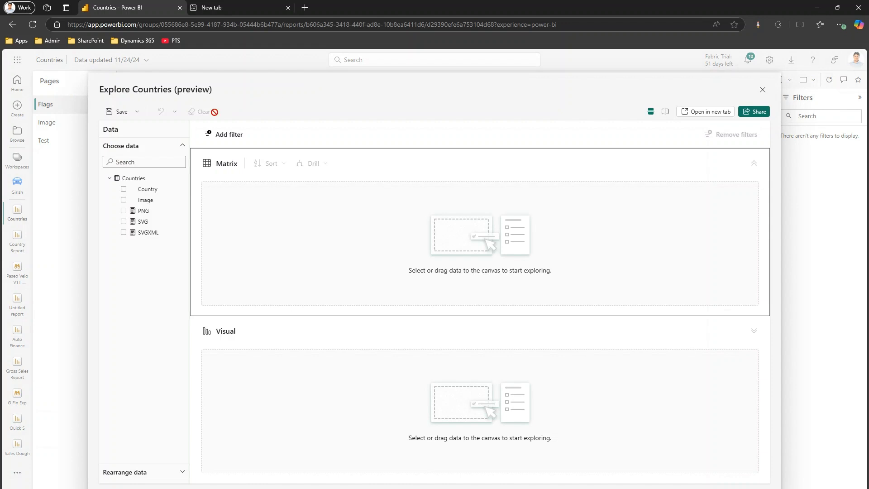
left_click(138, 113)
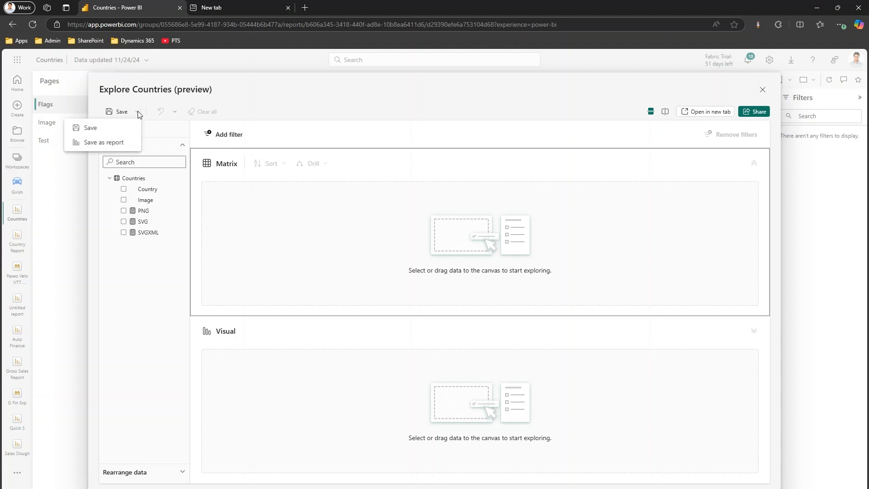
left_click(114, 130)
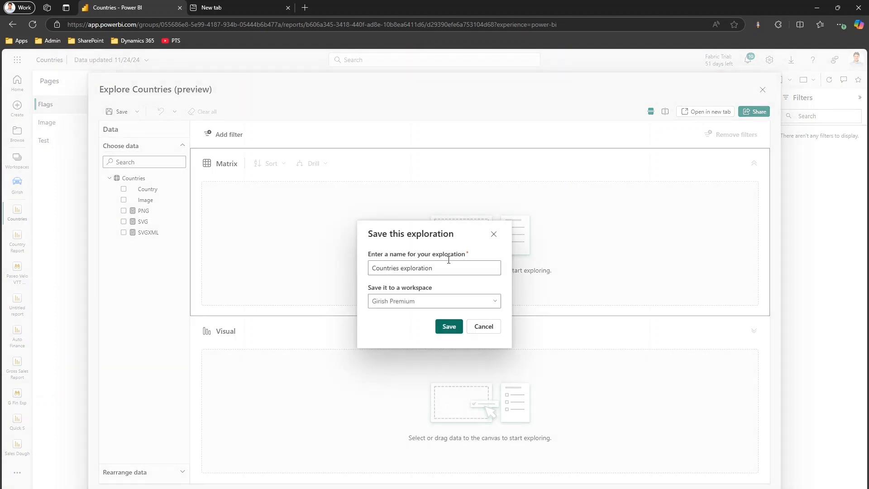
left_click_drag(433, 255, 478, 260)
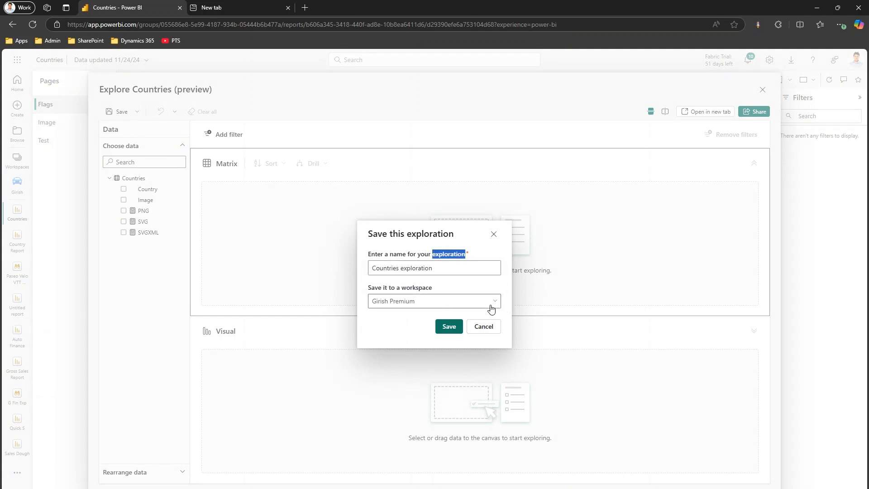
left_click(491, 327)
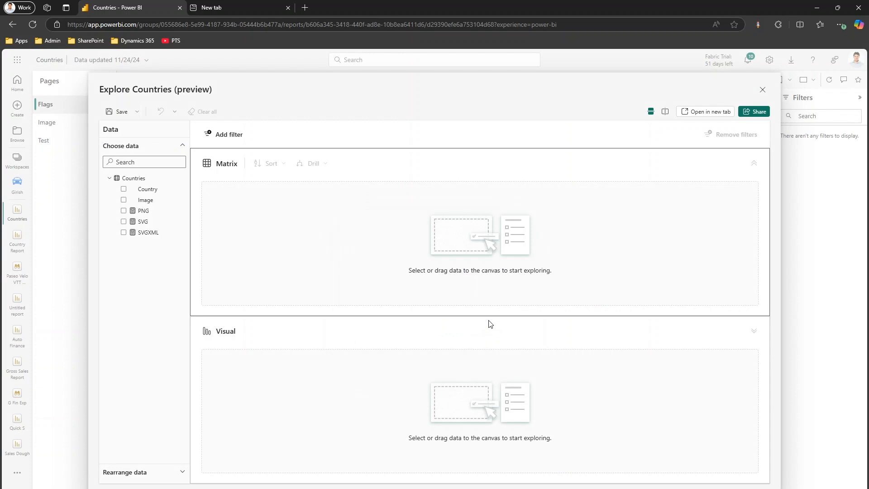